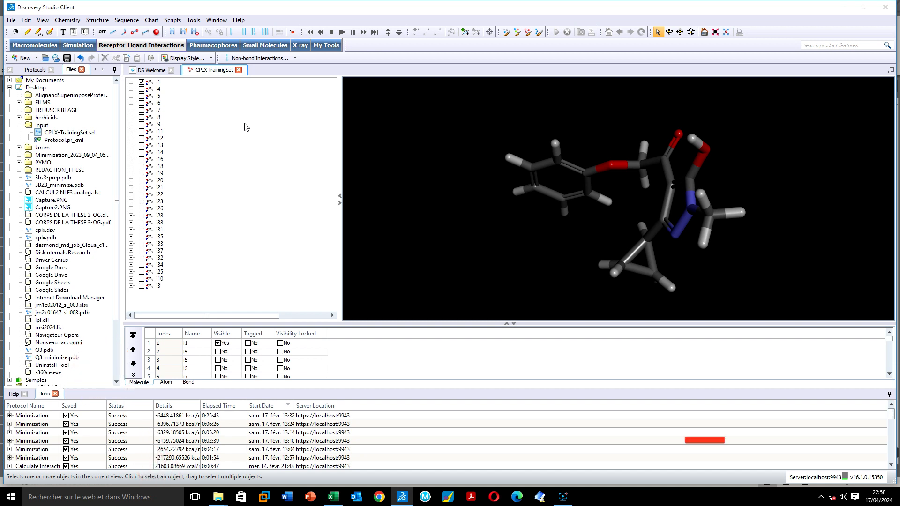
Briefly maximize the molecule table, then bring back the 3D view and molecule tree
right_click(257, 170)
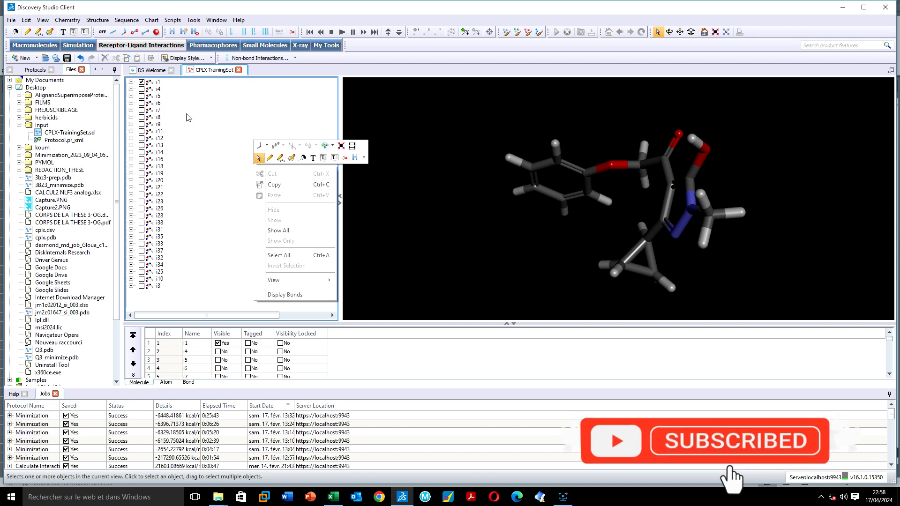
click(187, 116)
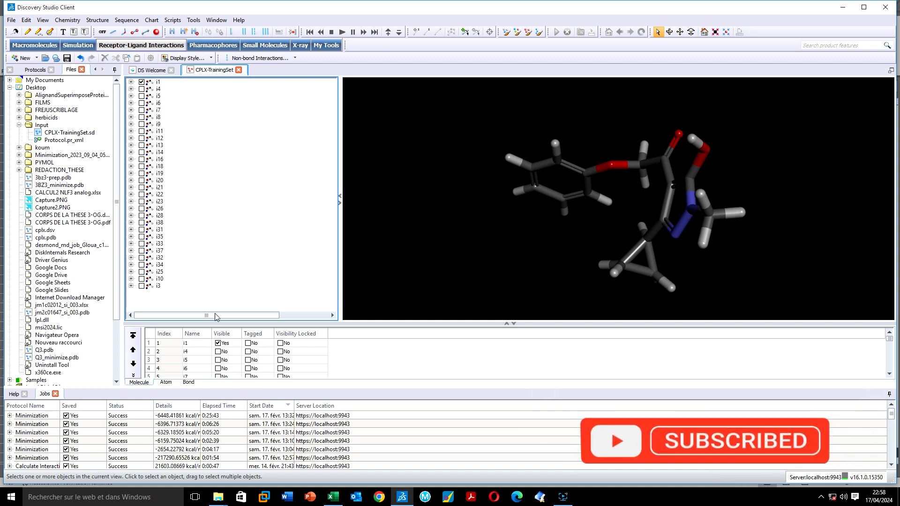
click(506, 324)
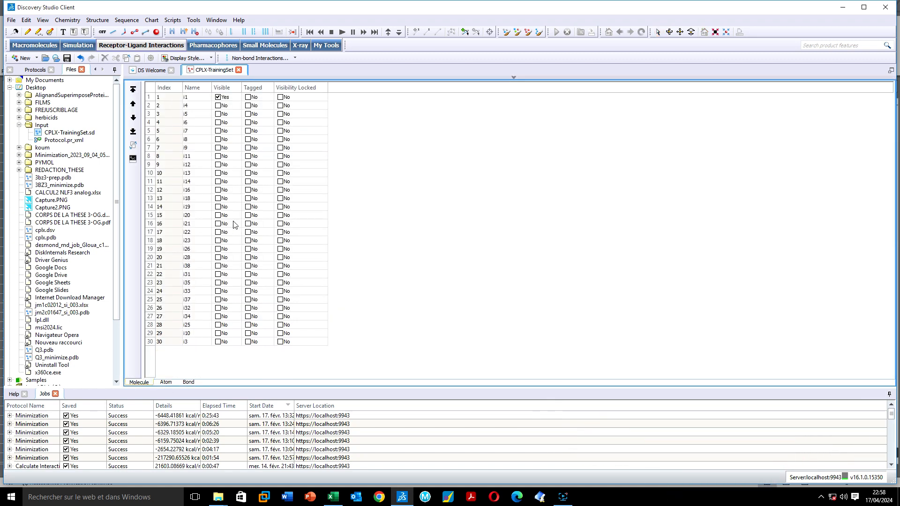
click(514, 79)
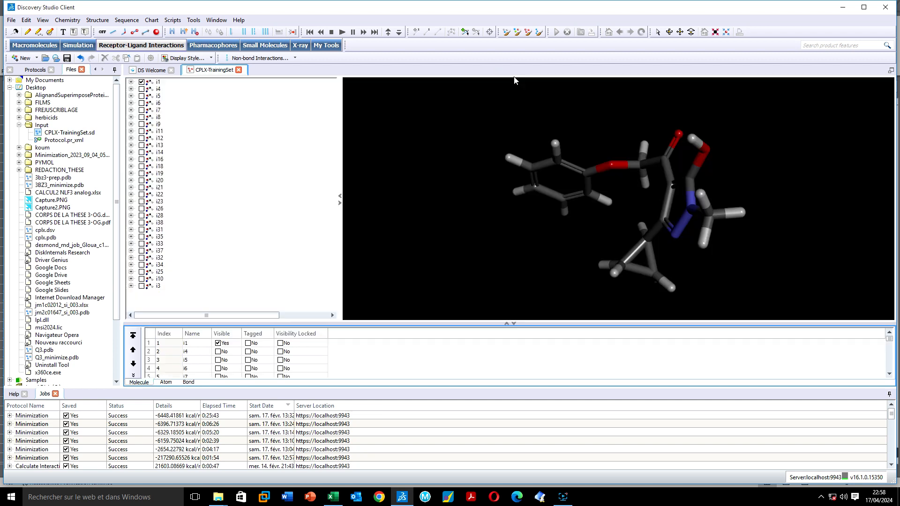
Show all training-set molecules overlaid, rotate to inspect their alignment, and maximize the molecule table
right_click(174, 97)
click(202, 157)
drag(412, 168, 361, 180)
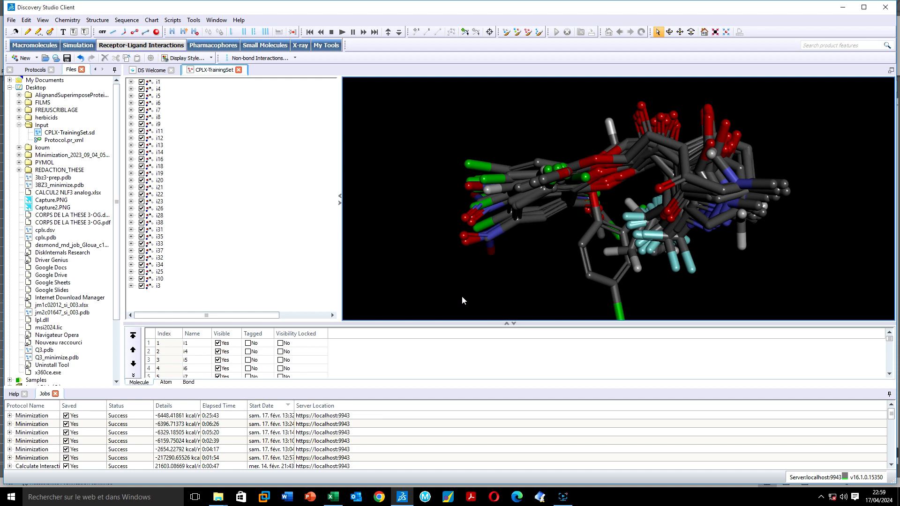
click(506, 325)
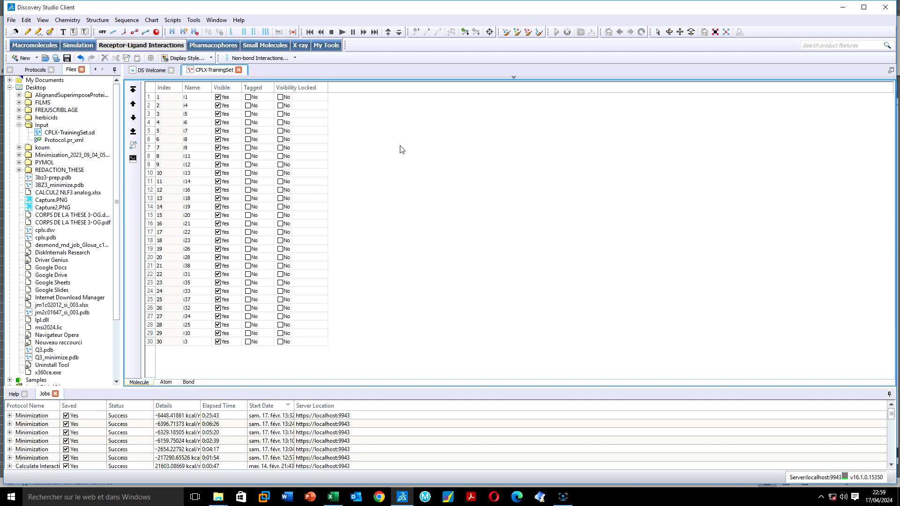
Add a Molecule attribute named ic50 with type Real to the training set
right_click(386, 173)
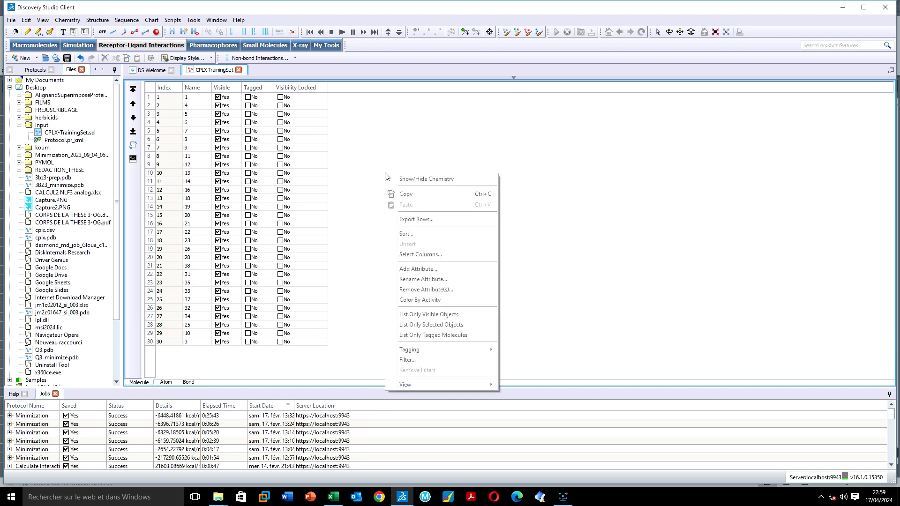
click(412, 270)
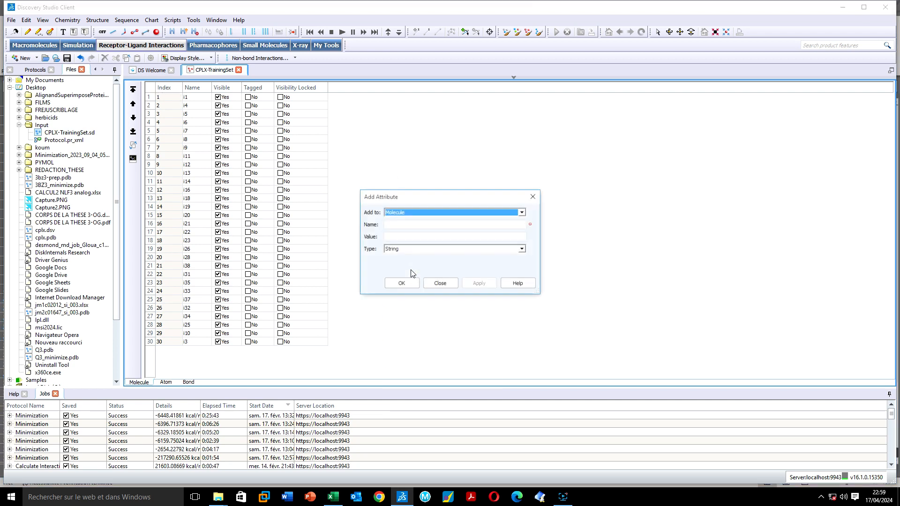
click(412, 213)
click(412, 214)
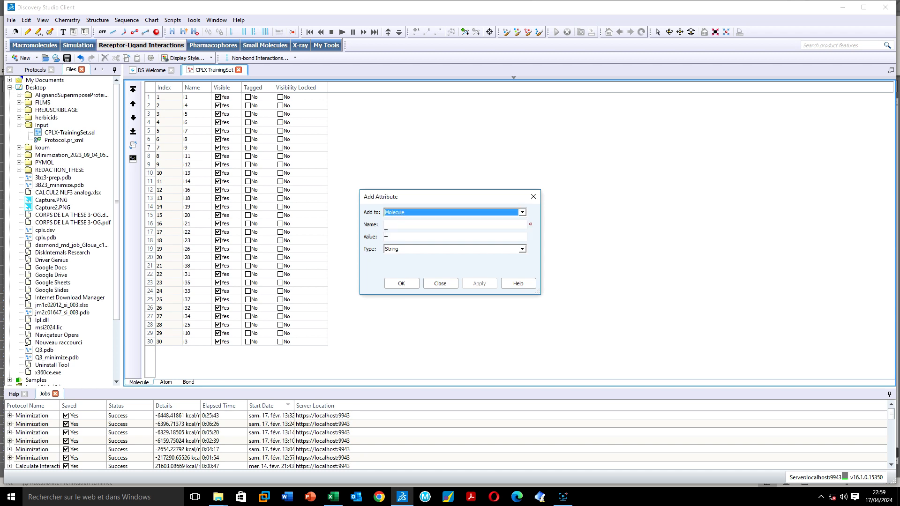
click(397, 225)
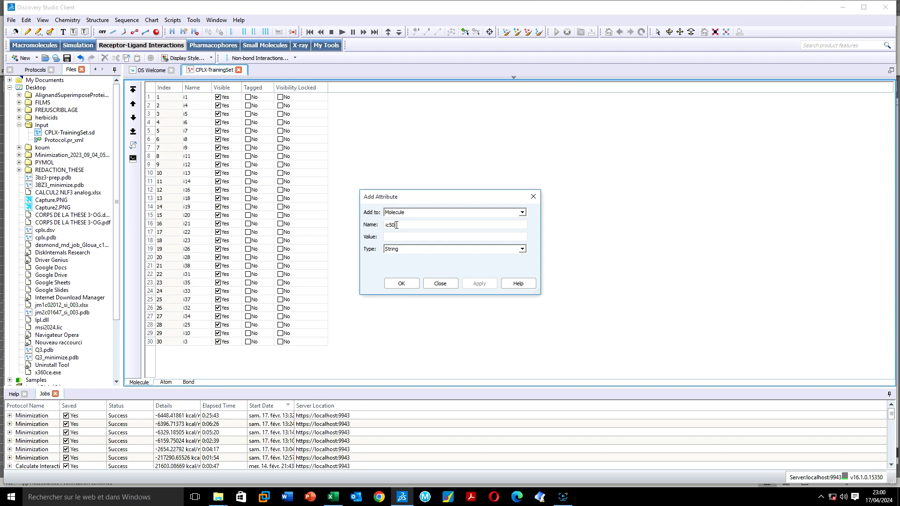
click(406, 249)
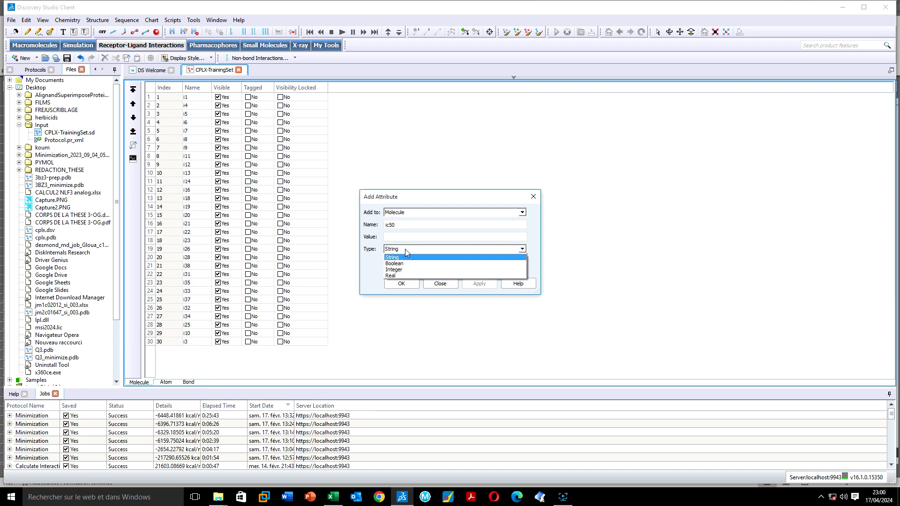
click(394, 275)
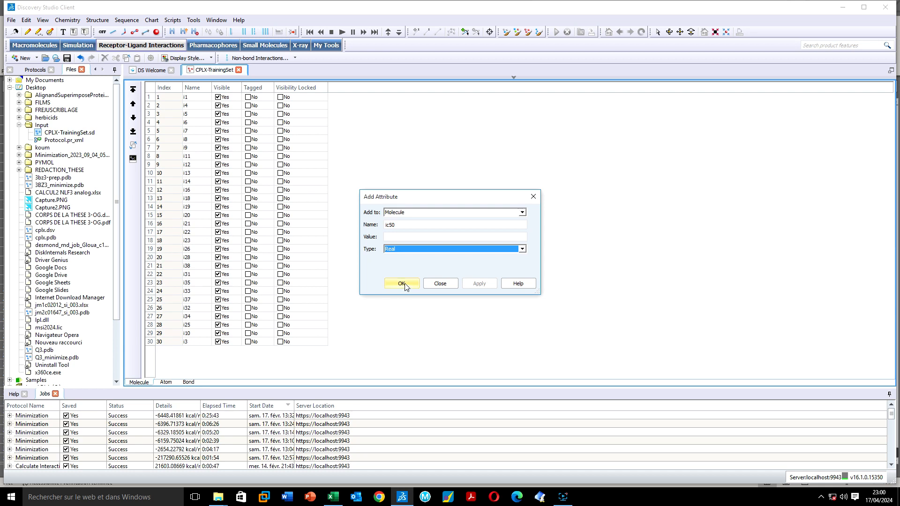
click(401, 284)
Create a Real molecule attribute named Uncert beside the ic50 column
right_click(383, 138)
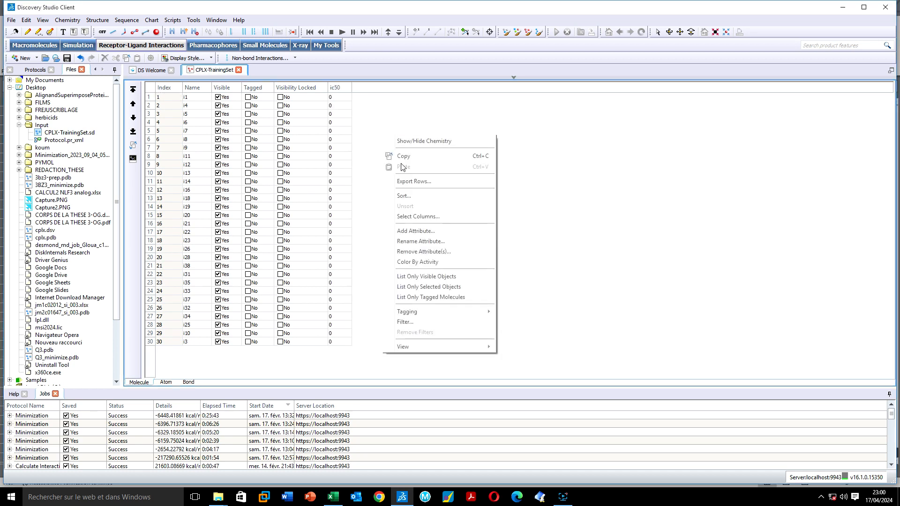
click(416, 231)
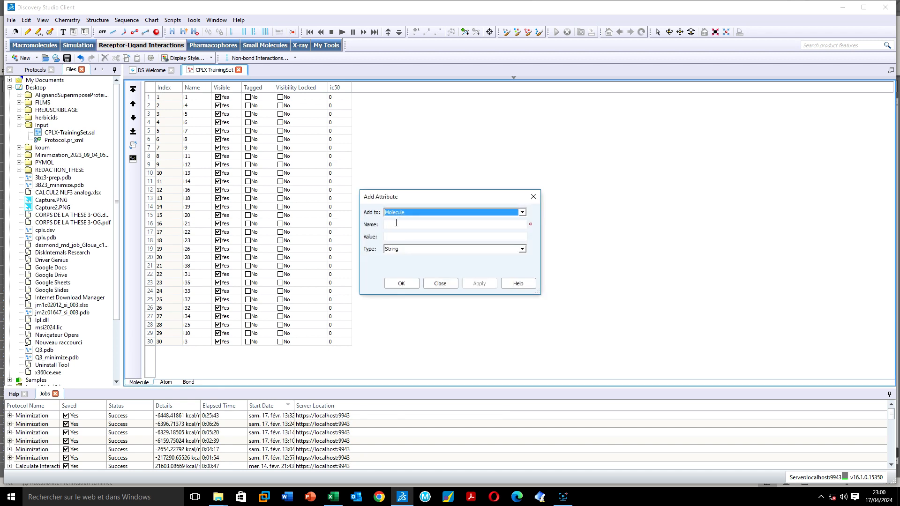
click(396, 224)
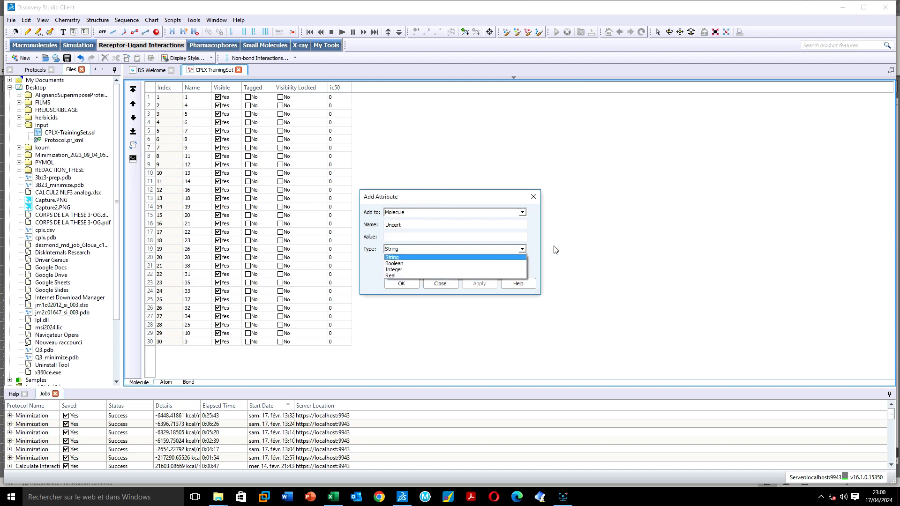
click(394, 276)
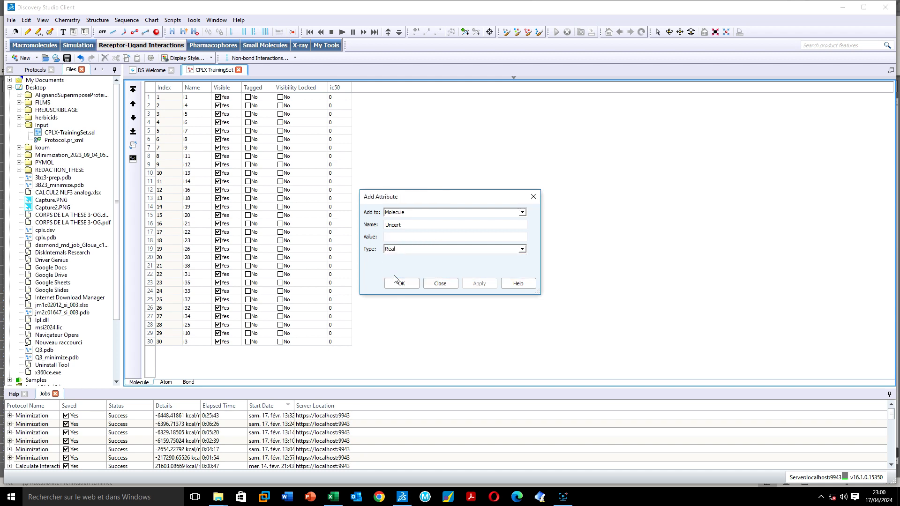
click(402, 284)
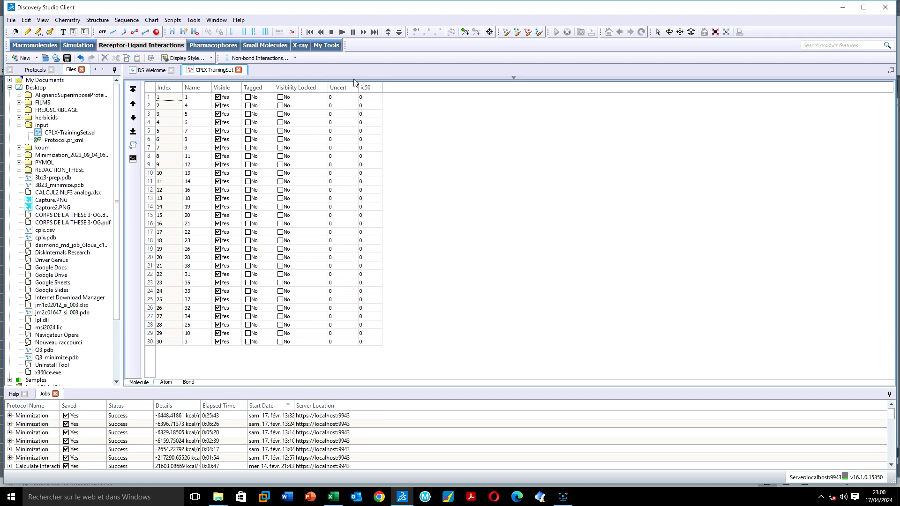
Copy the 30 values in Excel cells G3:G32
click(334, 497)
drag(260, 130, 266, 400)
key(ctrl+c)
right_click(266, 400)
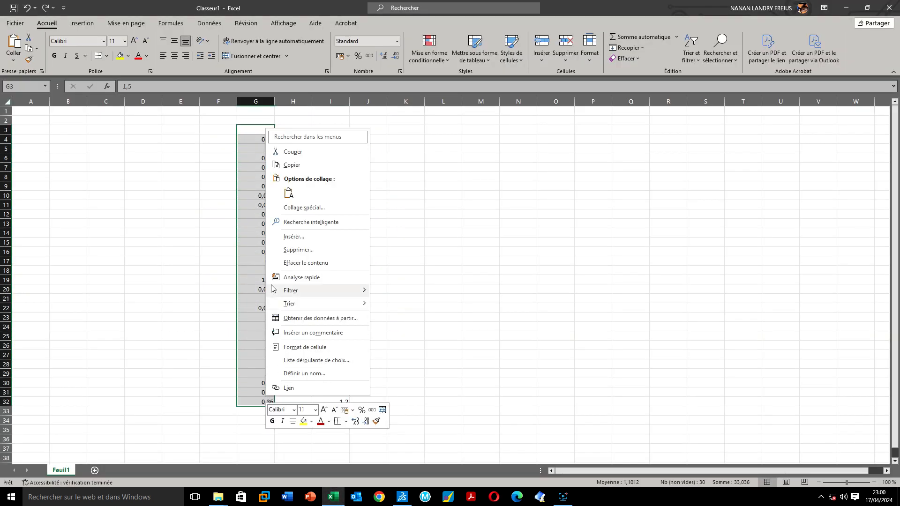
click(293, 165)
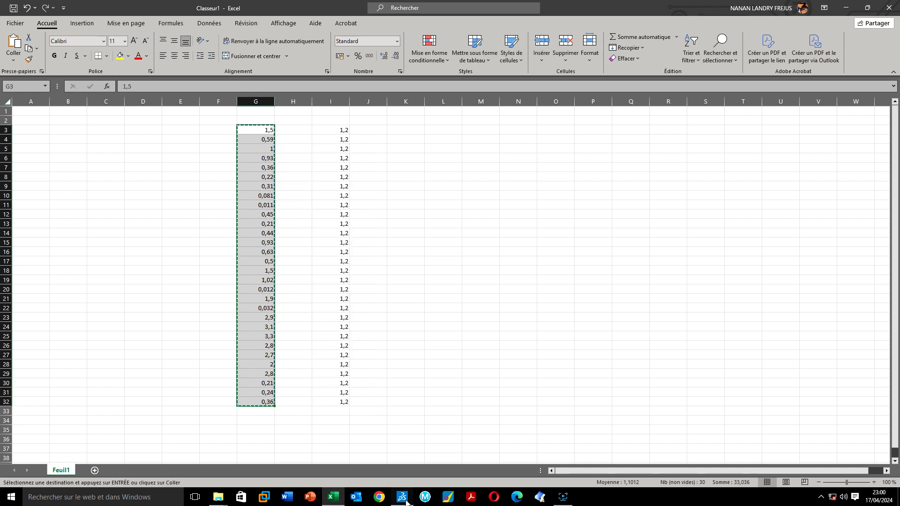
Paste the copied values into Discovery Studio's Uncert column, then reselect that column
click(402, 497)
click(339, 88)
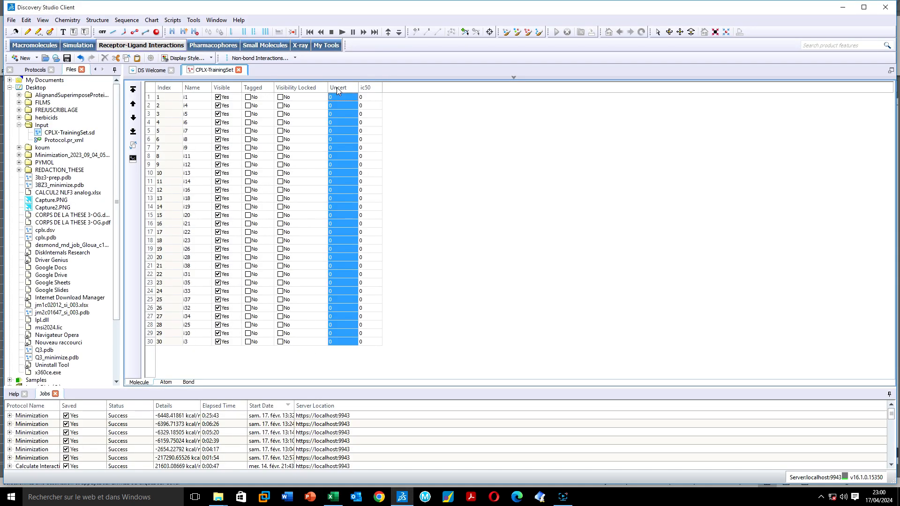
right_click(338, 88)
click(358, 139)
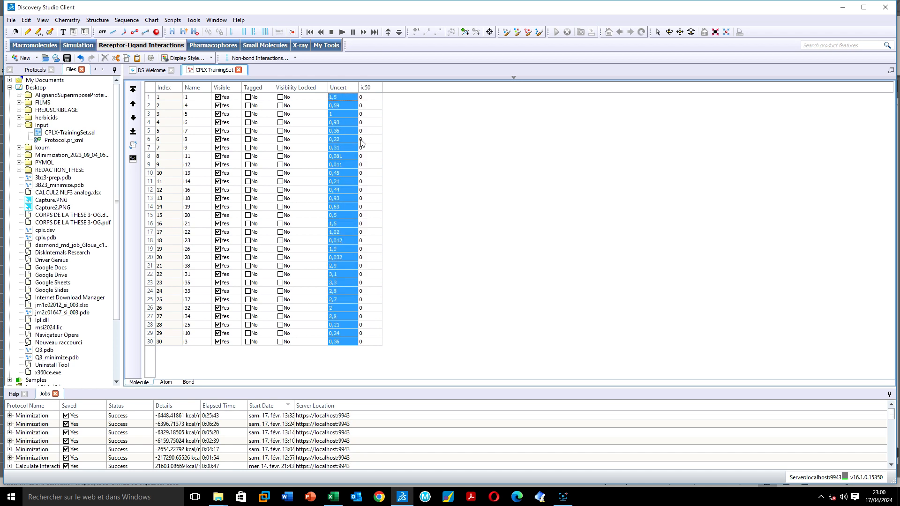
click(481, 171)
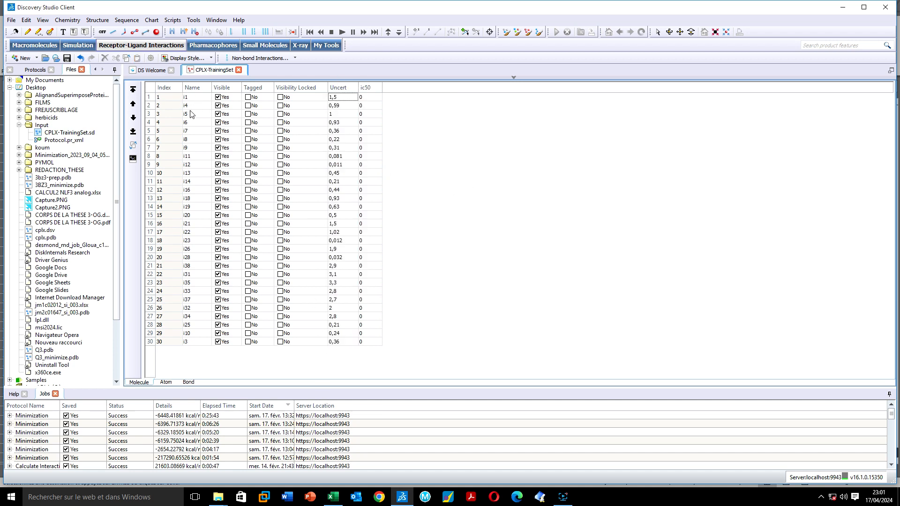
click(366, 88)
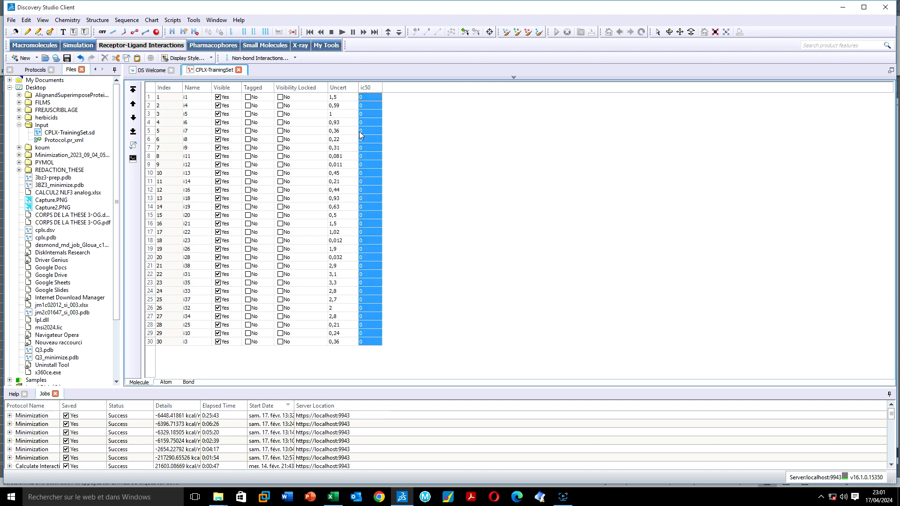
click(336, 89)
key(ctrl+c)
Copy the Uncert column values into the ic50 column
right_click(337, 89)
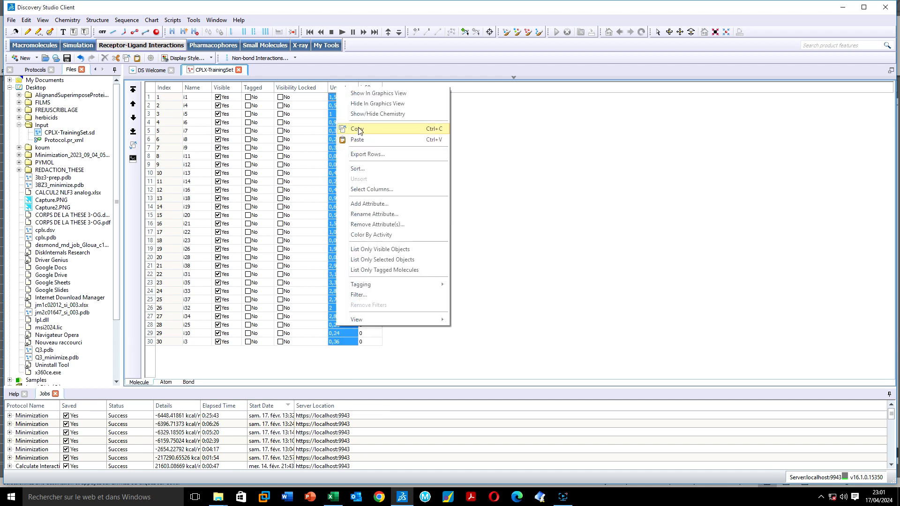
click(394, 97)
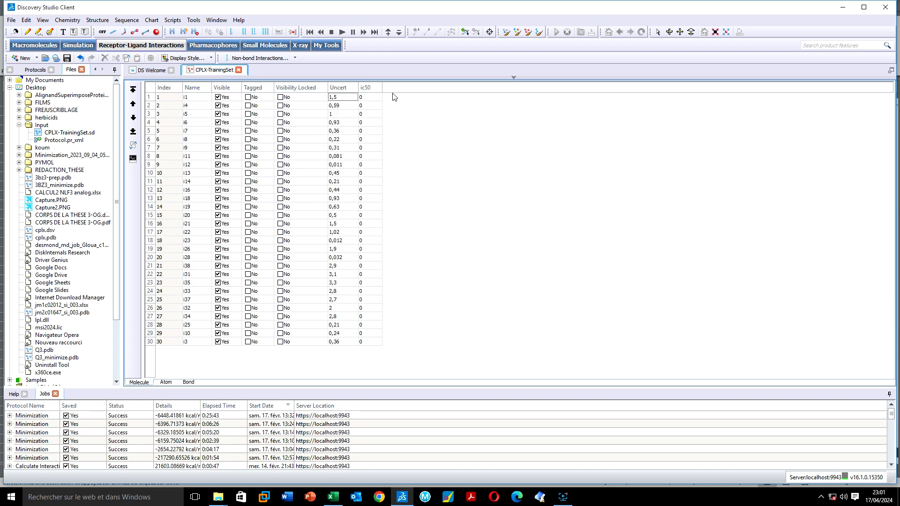
click(369, 89)
right_click(369, 88)
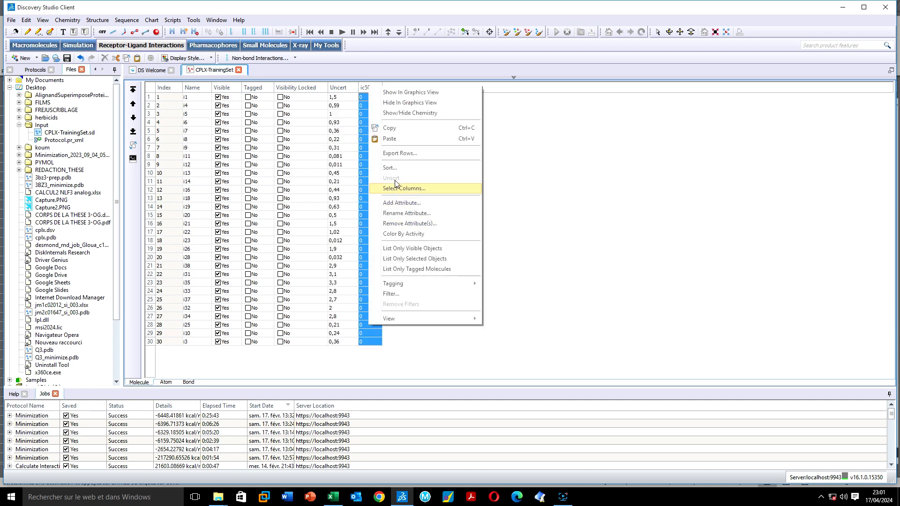
click(389, 139)
Remove the Uncert attribute from the molecule table
click(338, 89)
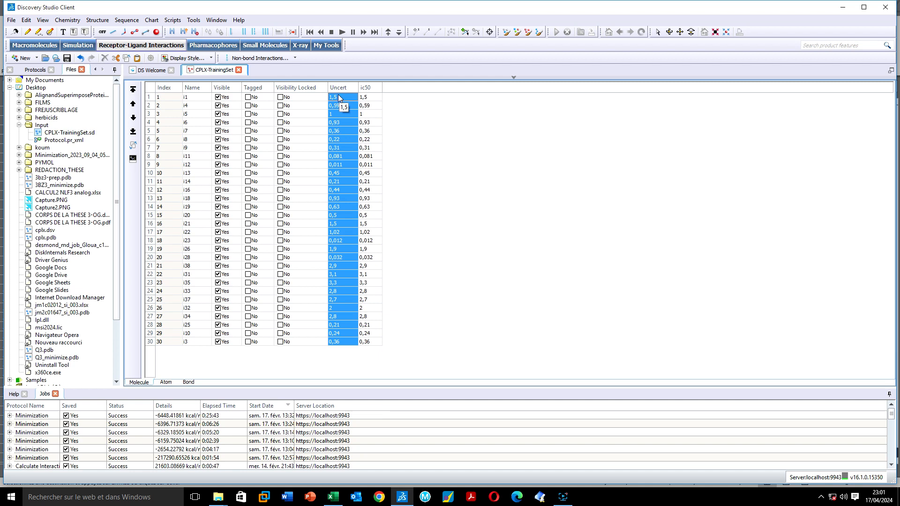
right_click(338, 96)
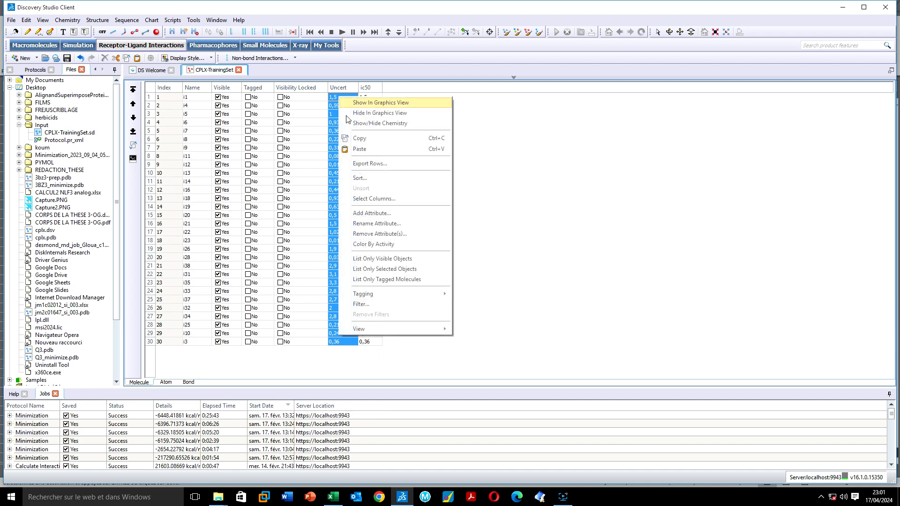
click(367, 235)
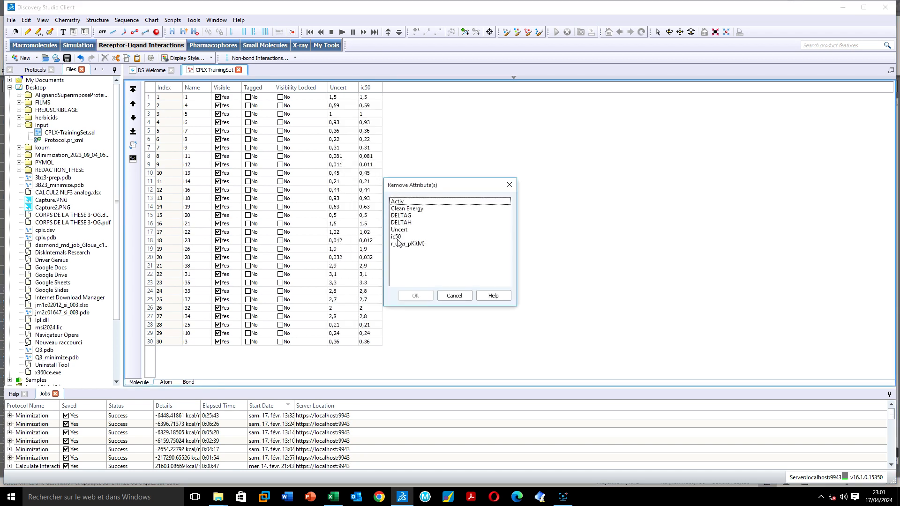
click(399, 230)
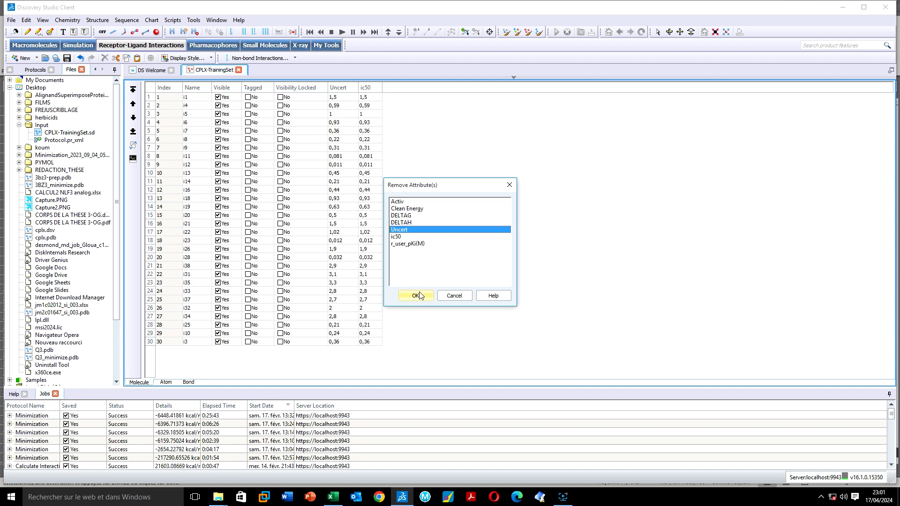
click(415, 296)
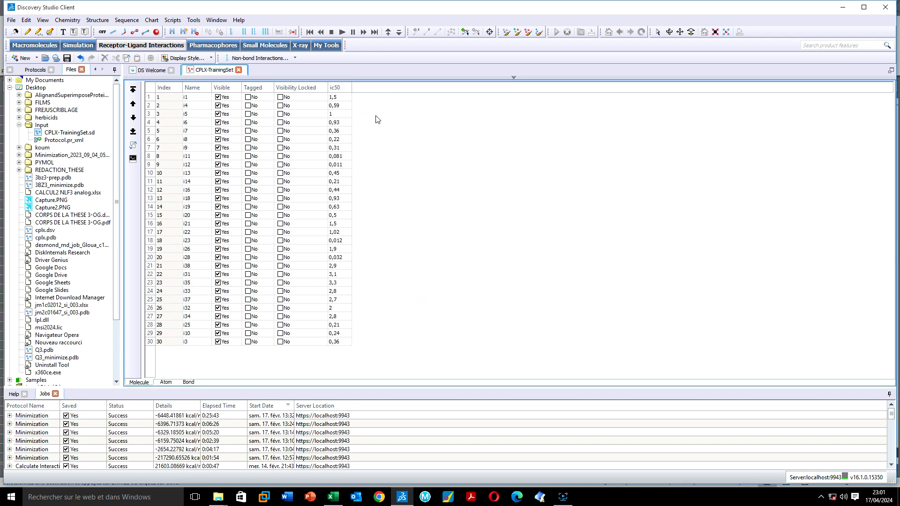
Re-create a Real Uncert attribute, initialized to 0, and select its column
right_click(376, 117)
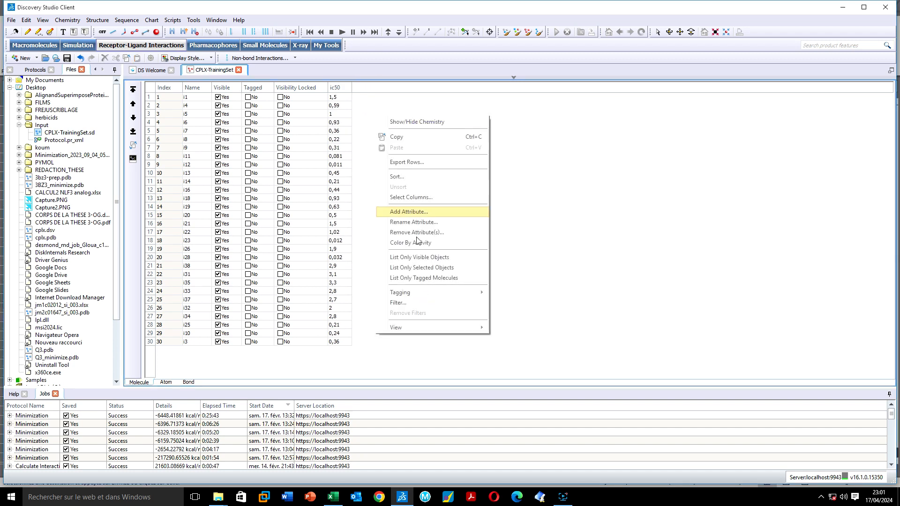
click(399, 212)
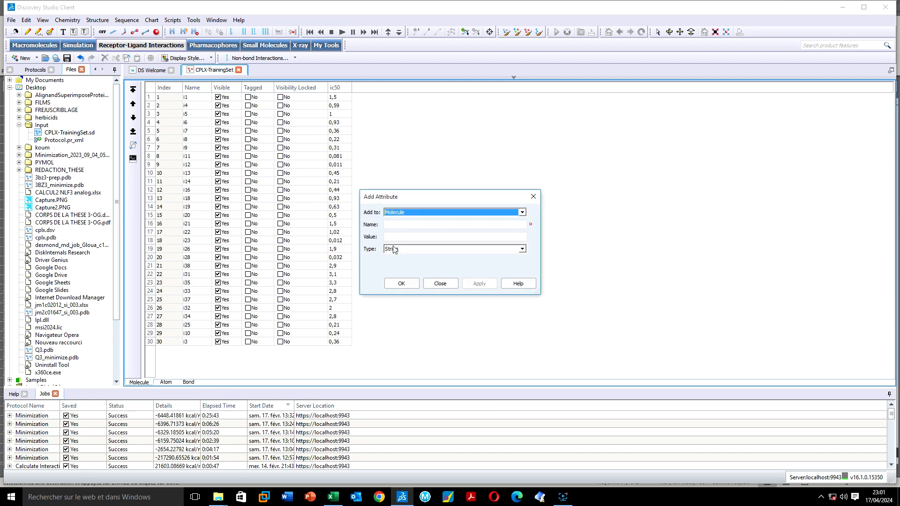
click(394, 249)
click(390, 224)
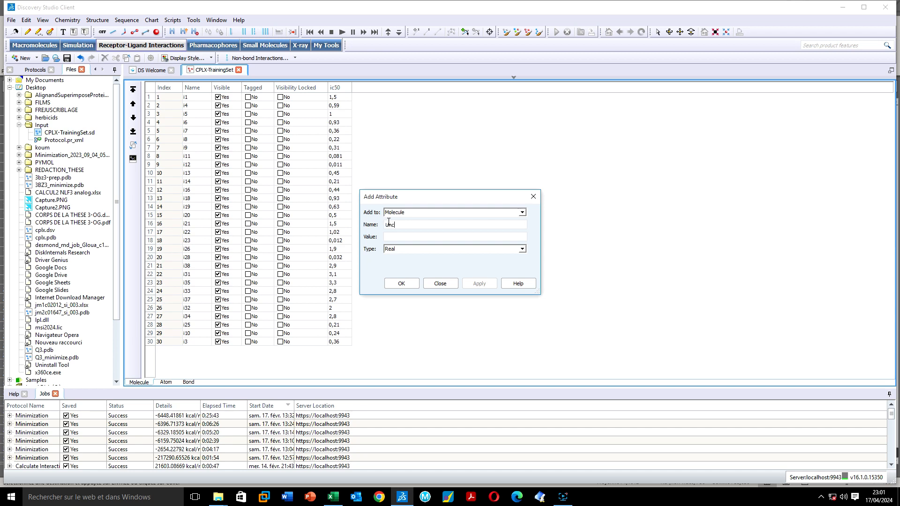
click(390, 284)
click(346, 87)
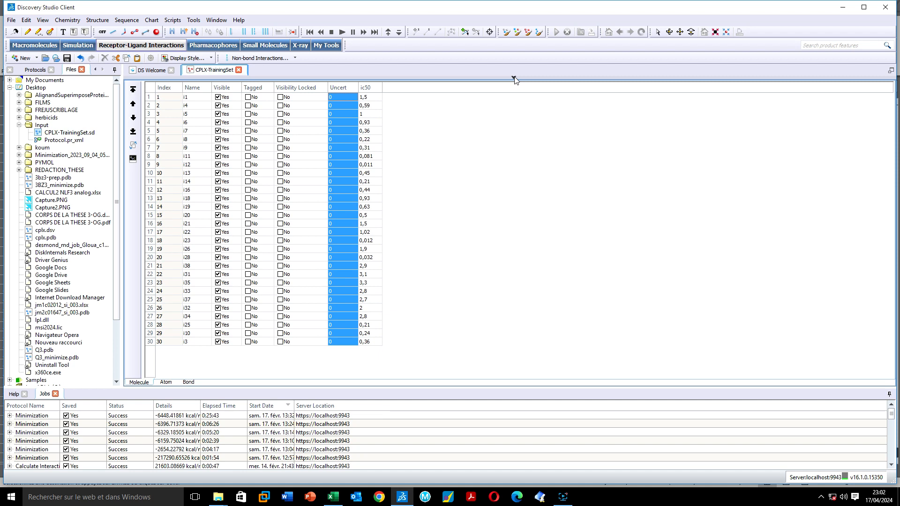
Copy the thirty 1,2 values from Excel I3:I32 into the Uncert column
click(338, 497)
drag(339, 130, 331, 404)
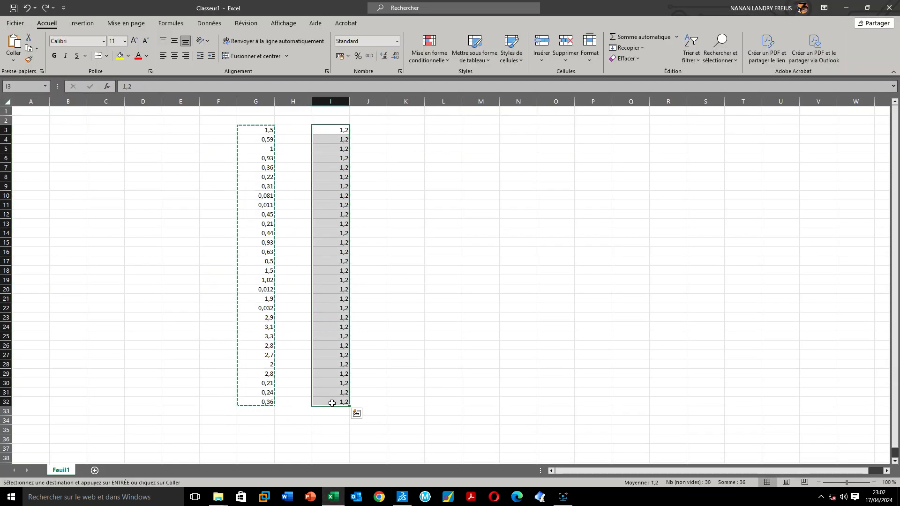
right_click(331, 405)
click(358, 172)
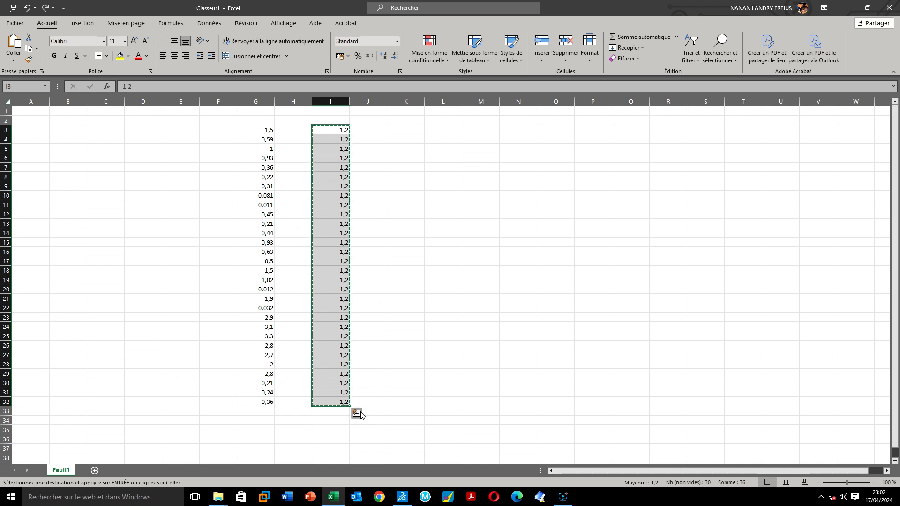
click(403, 497)
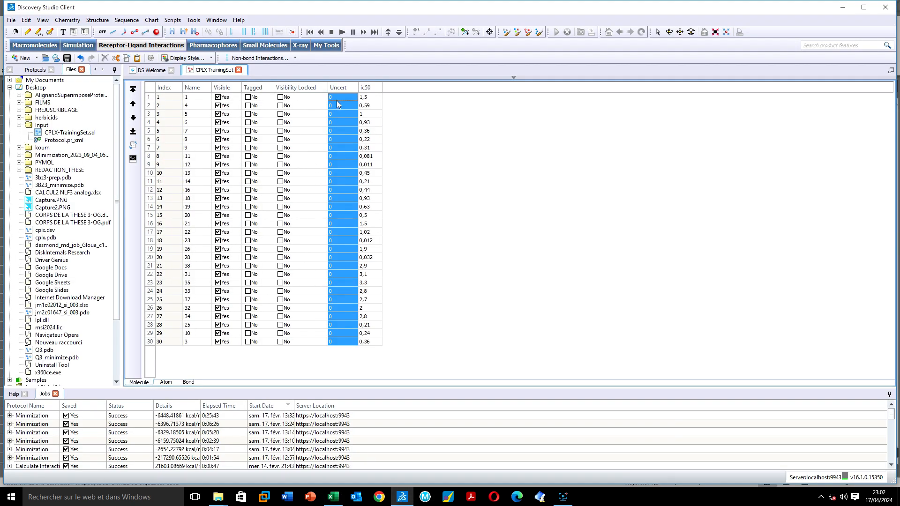
right_click(340, 88)
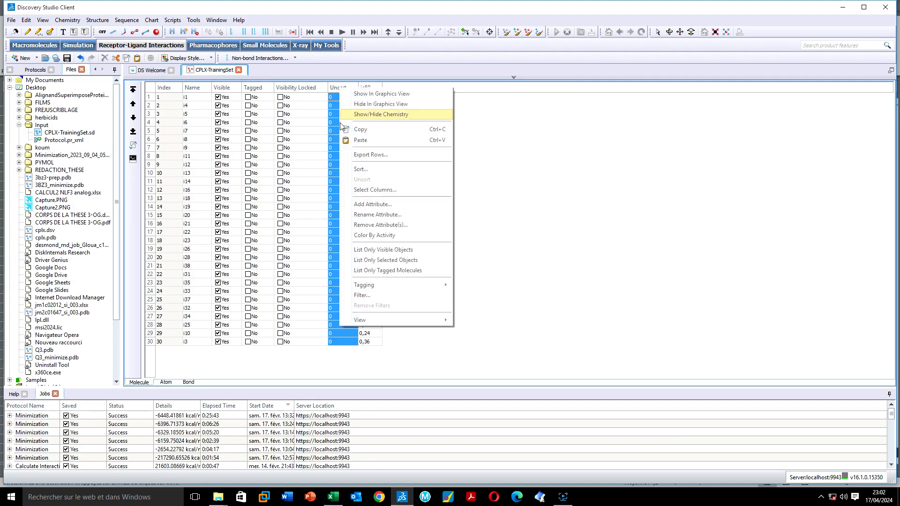
click(358, 145)
click(457, 165)
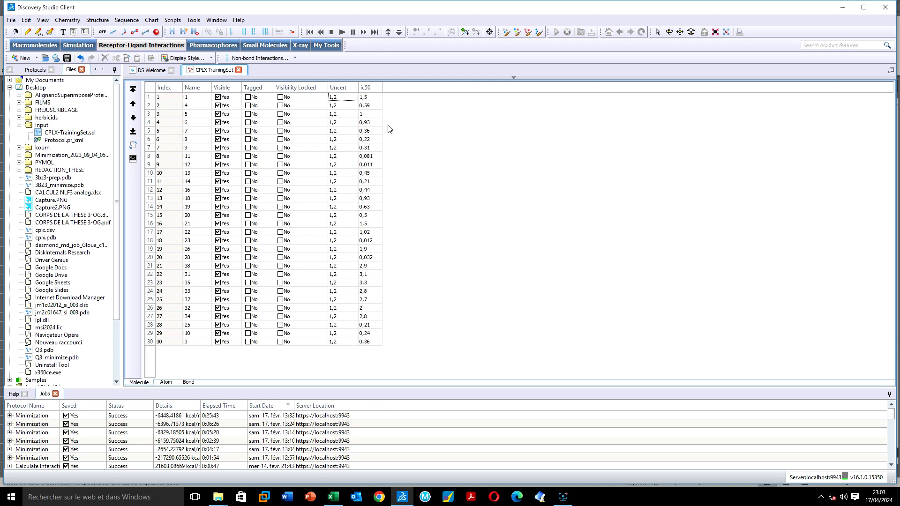
Open 3D QSAR Pharmacophore Generation under Create Pharmacophore Automatically in the Pharmacophores protocols
click(44, 69)
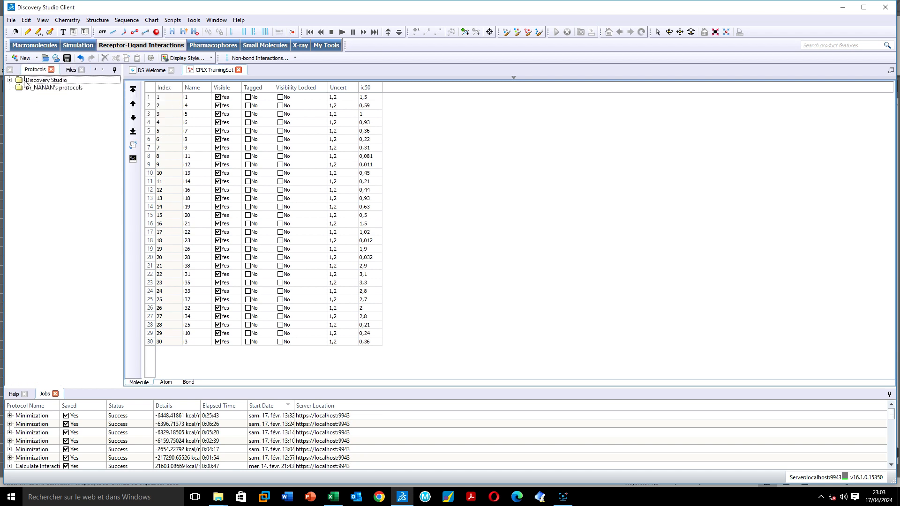
click(202, 47)
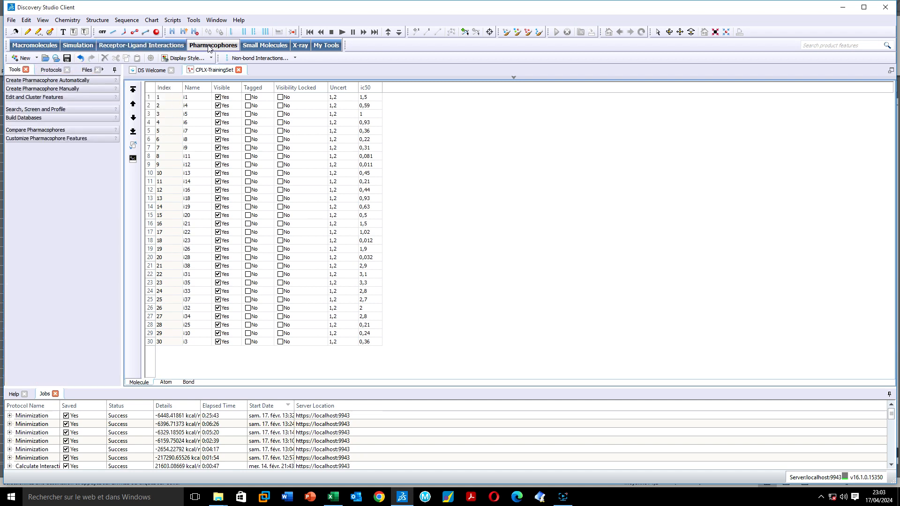
click(17, 89)
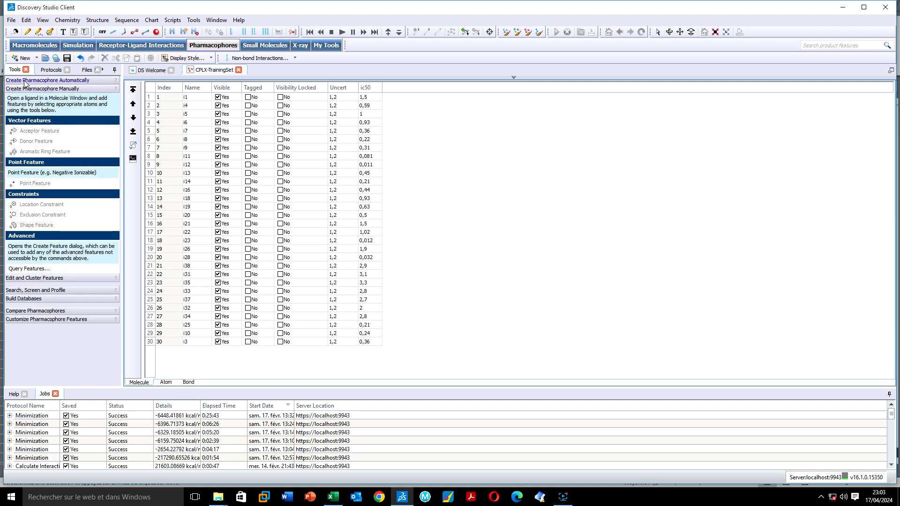
click(25, 82)
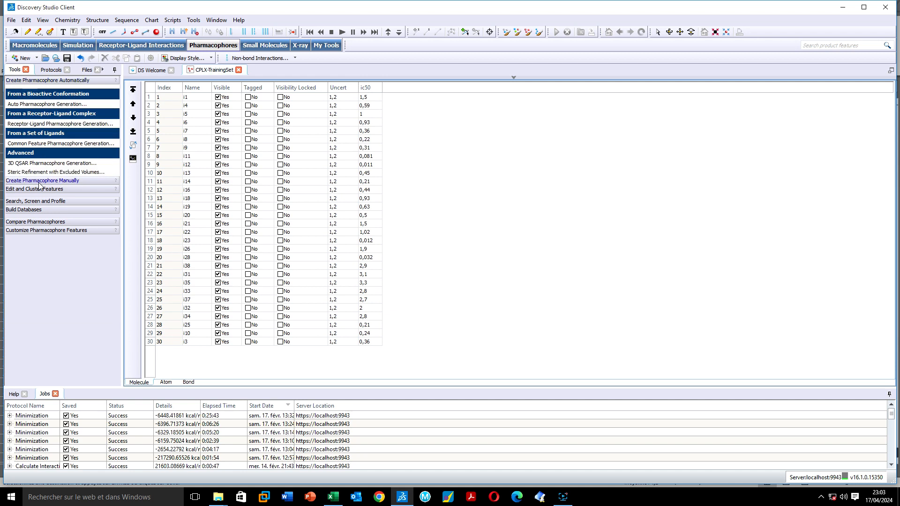
click(69, 163)
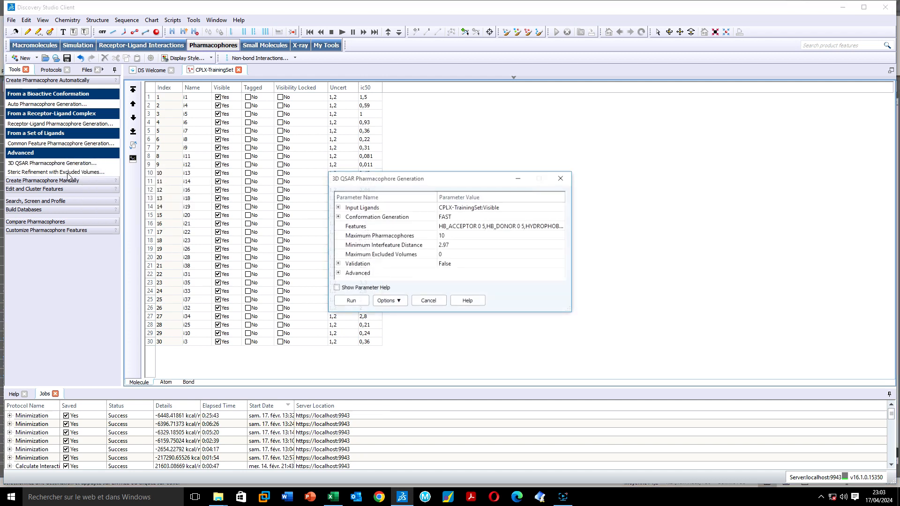
Dock and enlarge the parameters panel, setting Input Ligands to CPLX-TrainingSet:All
click(519, 180)
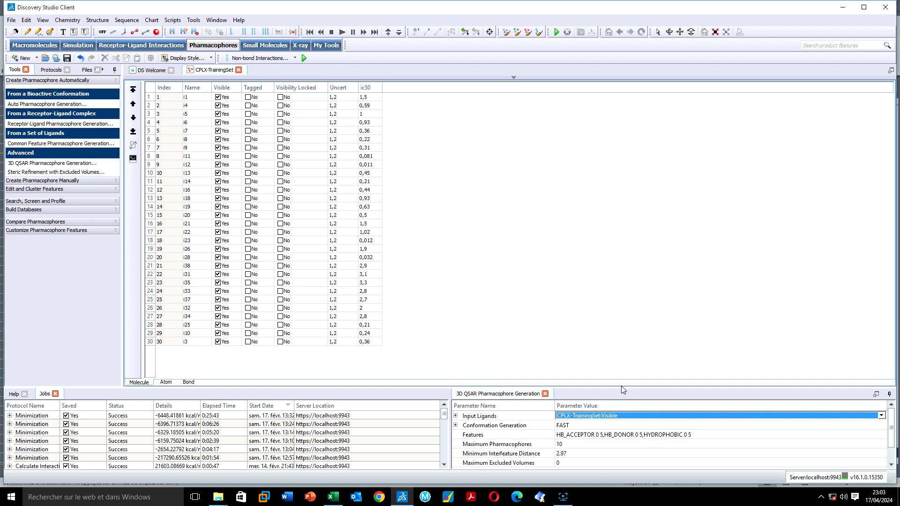
drag(622, 387, 610, 214)
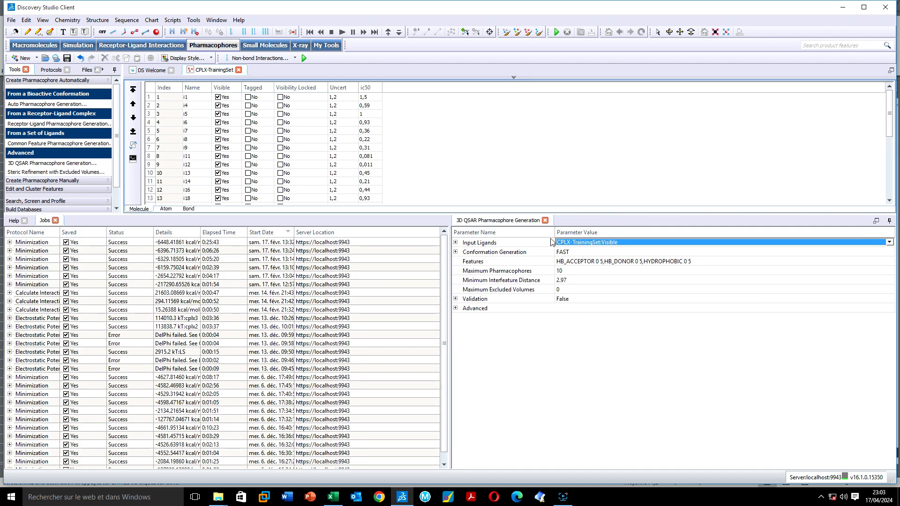
click(455, 242)
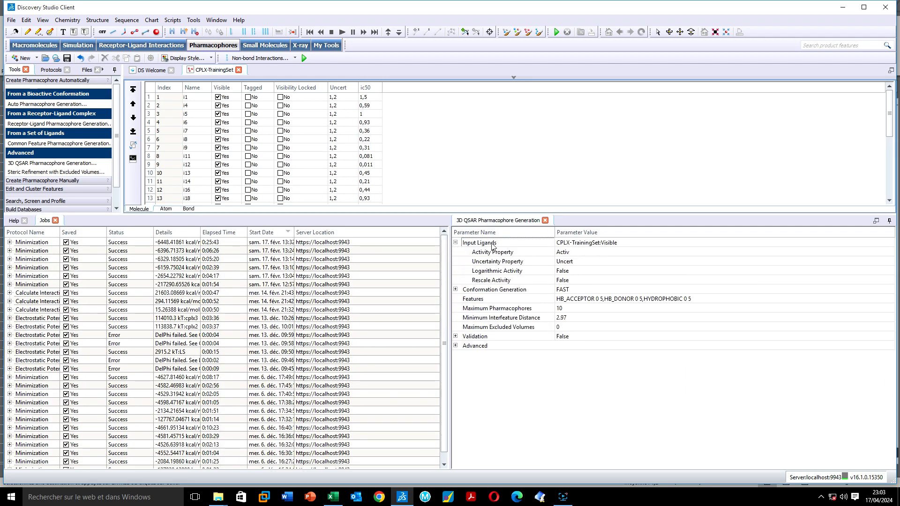
click(580, 243)
click(579, 243)
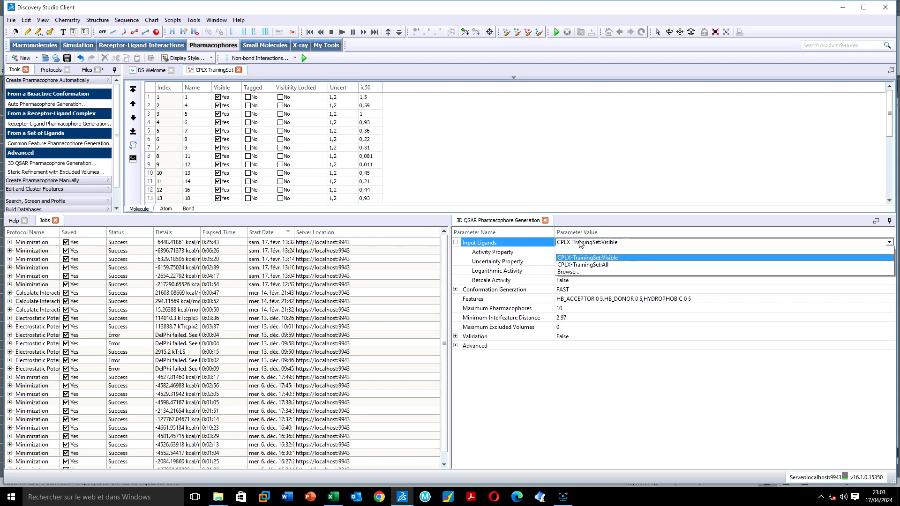
click(589, 265)
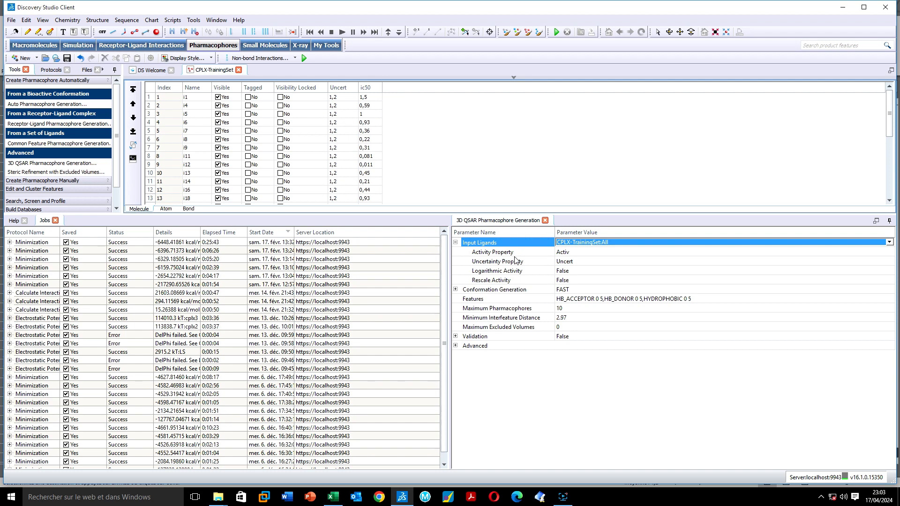
Set Activity Property to ic50 and Uncertainty Property to Uncert
click(563, 254)
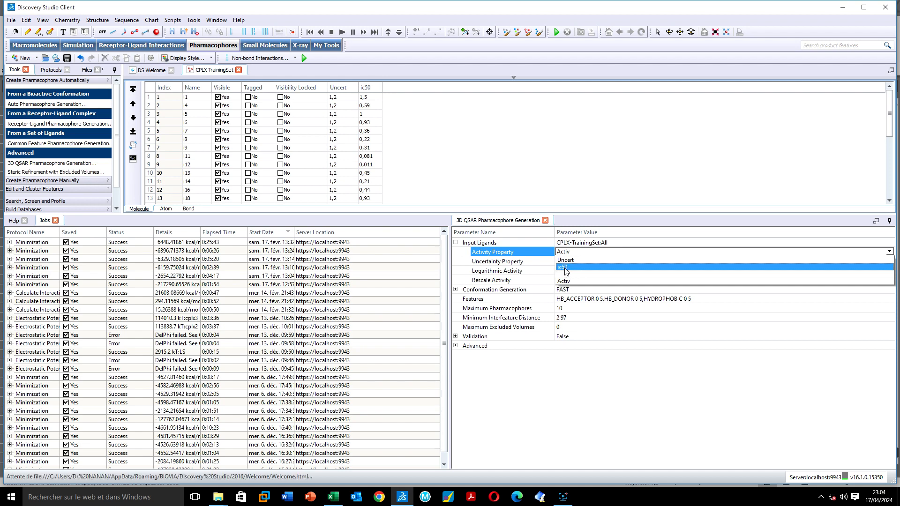
click(562, 267)
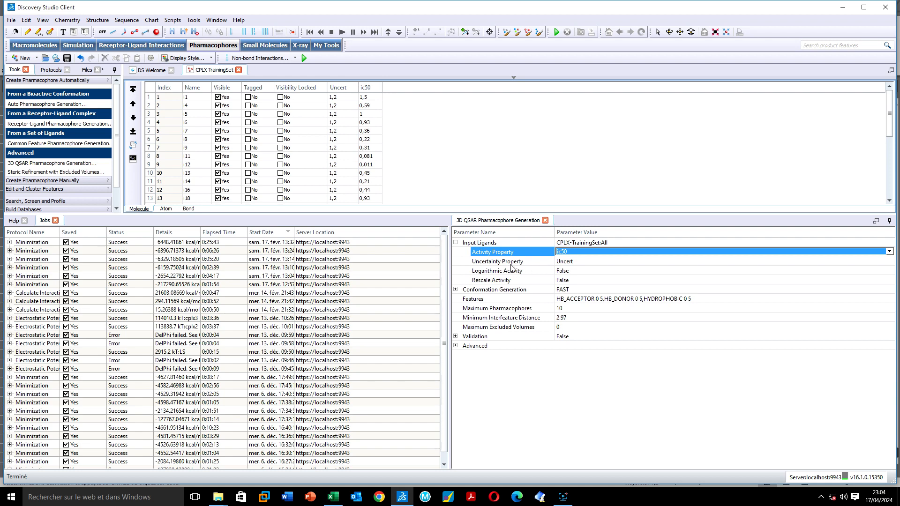
click(565, 262)
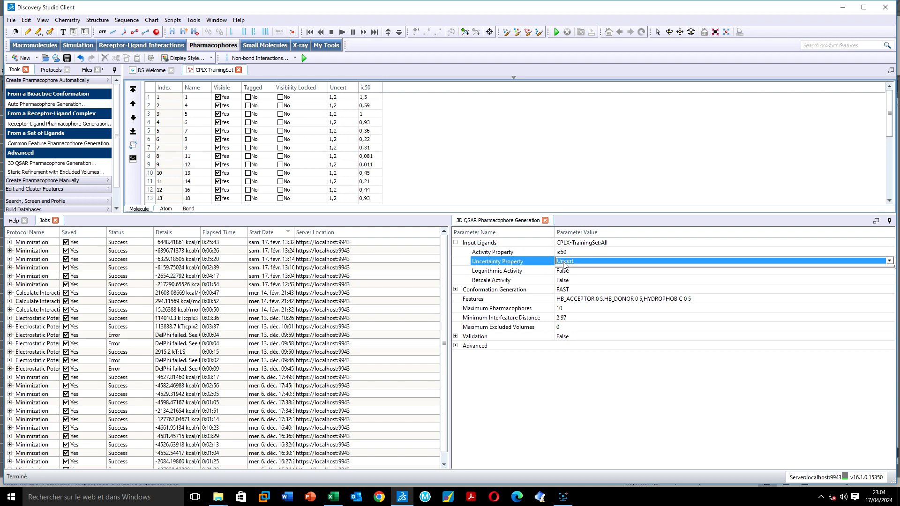
click(567, 271)
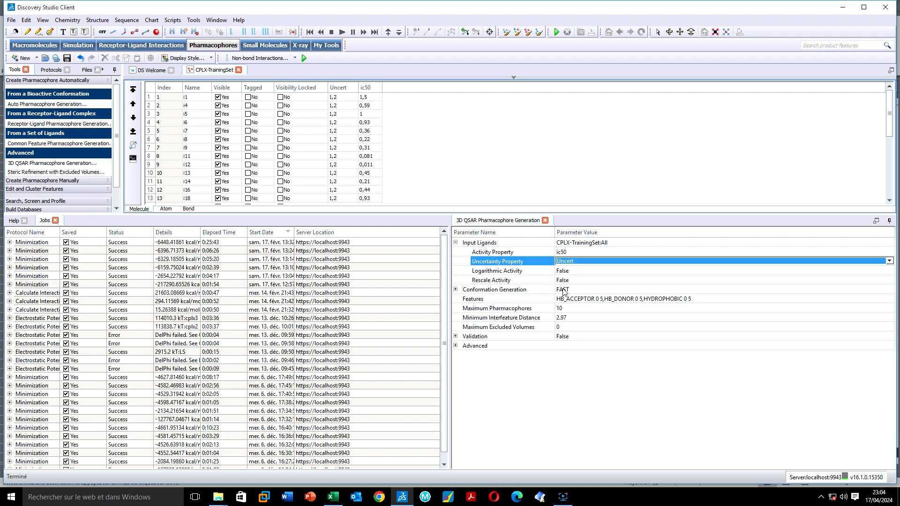
click(564, 289)
click(565, 289)
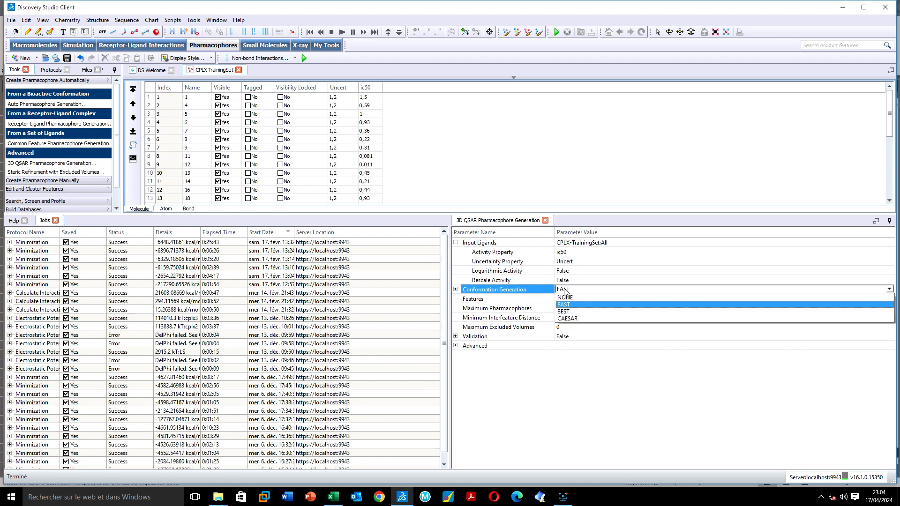
Set Conformation Generation to NONE, then select the Features parameter
click(565, 296)
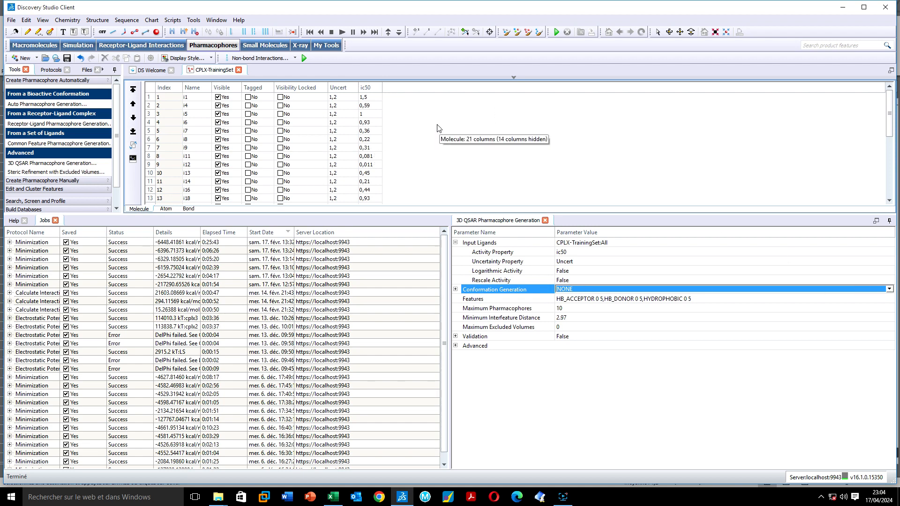
click(603, 289)
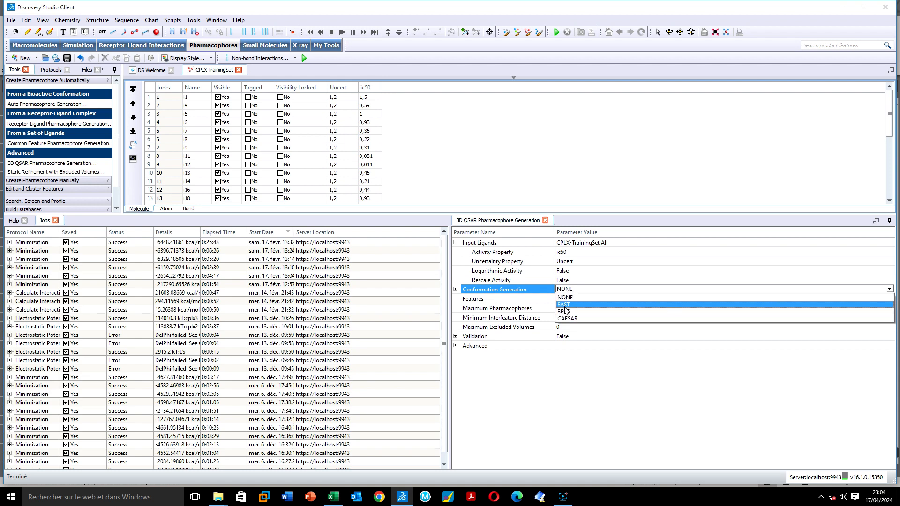
click(562, 371)
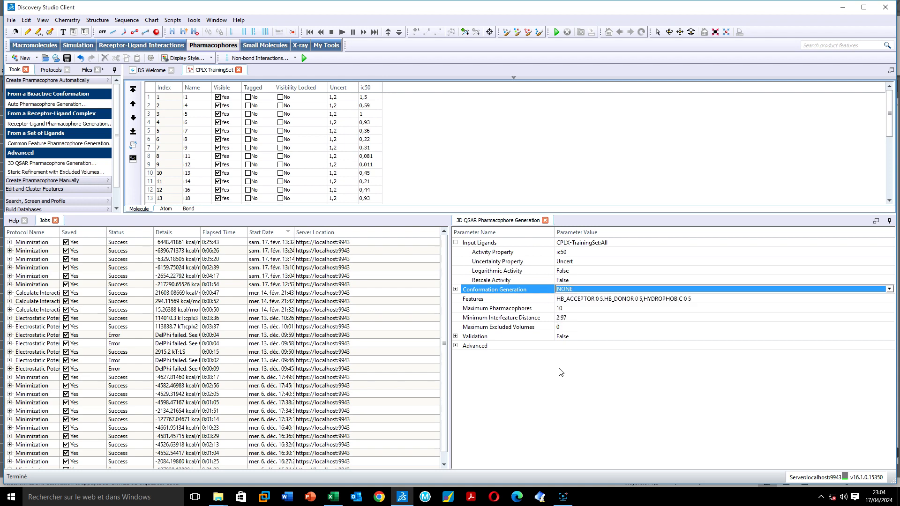
click(576, 303)
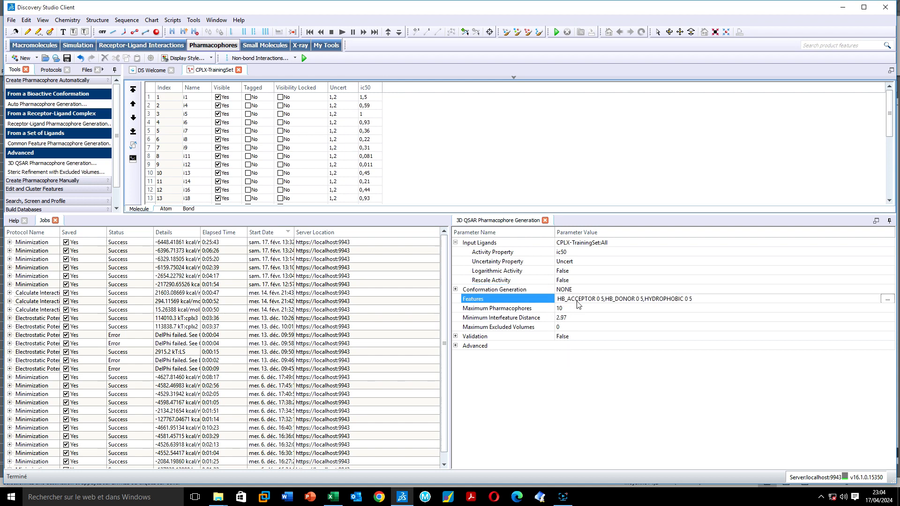
click(887, 299)
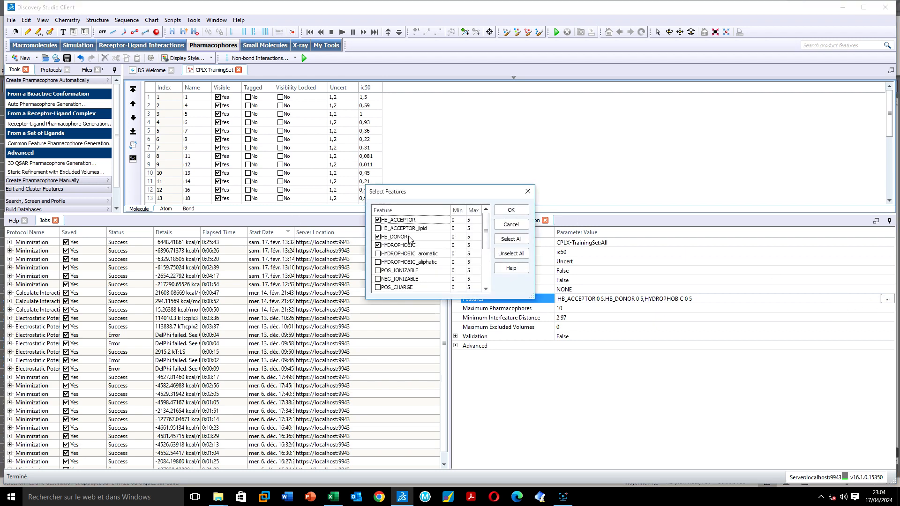
scroll(414, 255, down, 3)
scroll(414, 255, up, 3)
scroll(409, 252, down, 1)
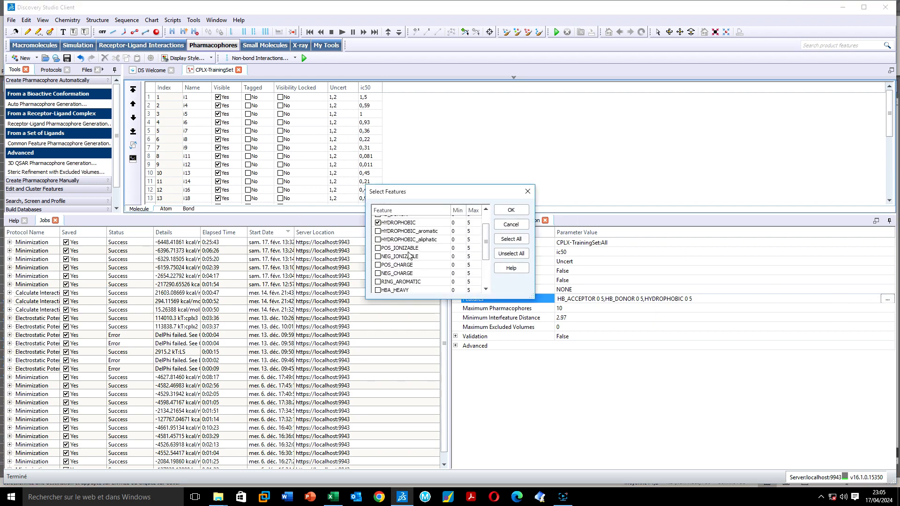
scroll(386, 244, up, 1)
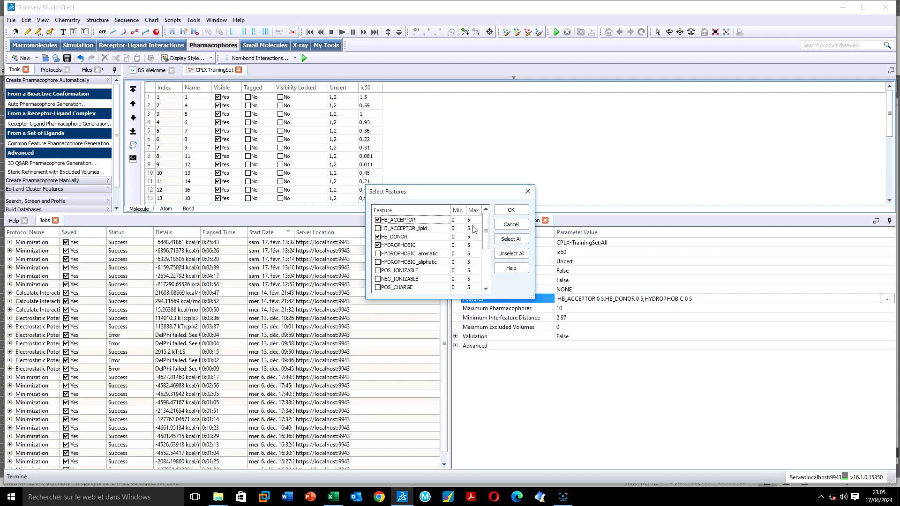
drag(485, 229, 482, 259)
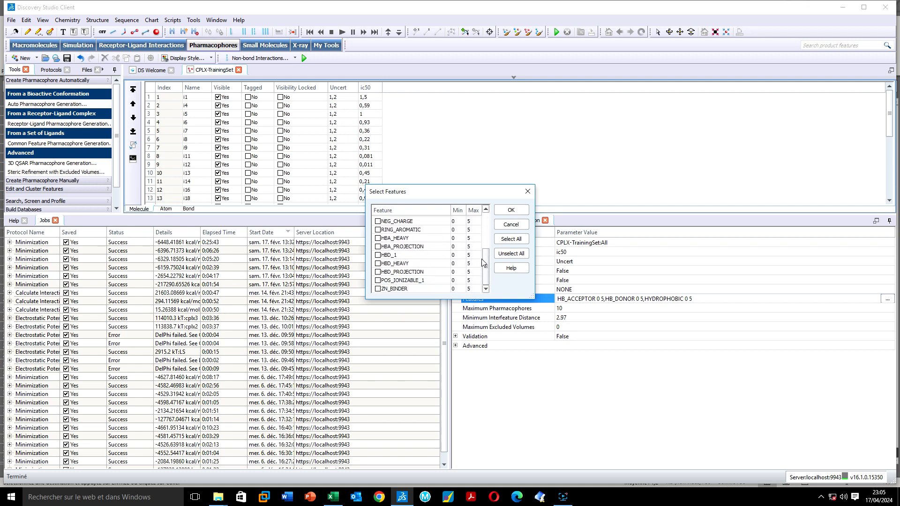
click(509, 211)
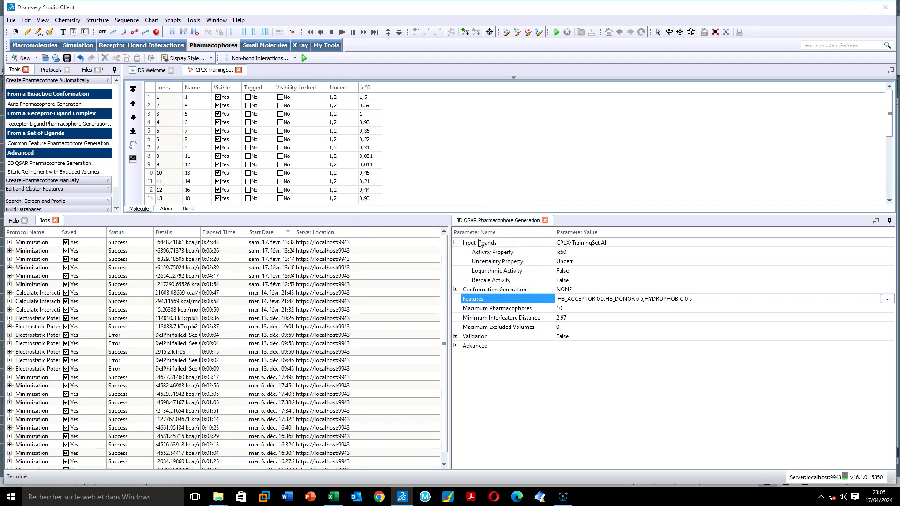
Set Maximum Pharmacophores to 10, leaving Minimum Interfeature Distance at 2.97
click(562, 310)
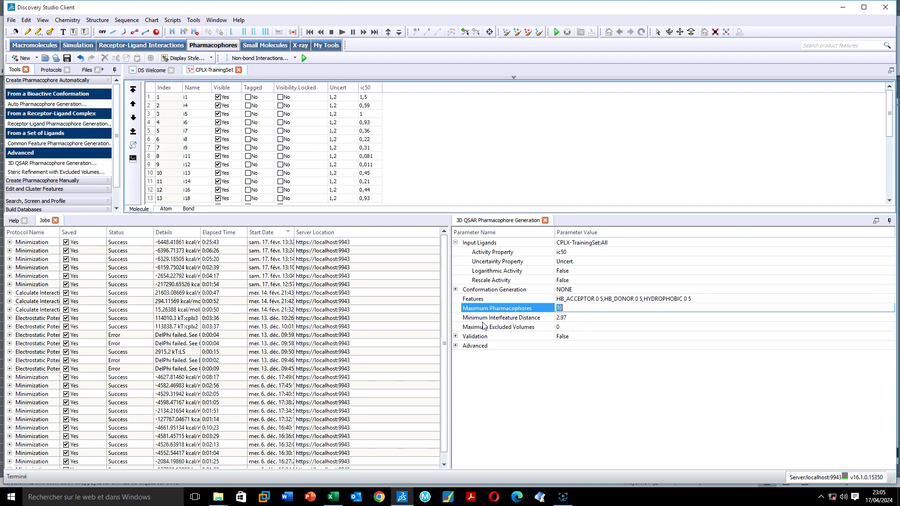
click(456, 337)
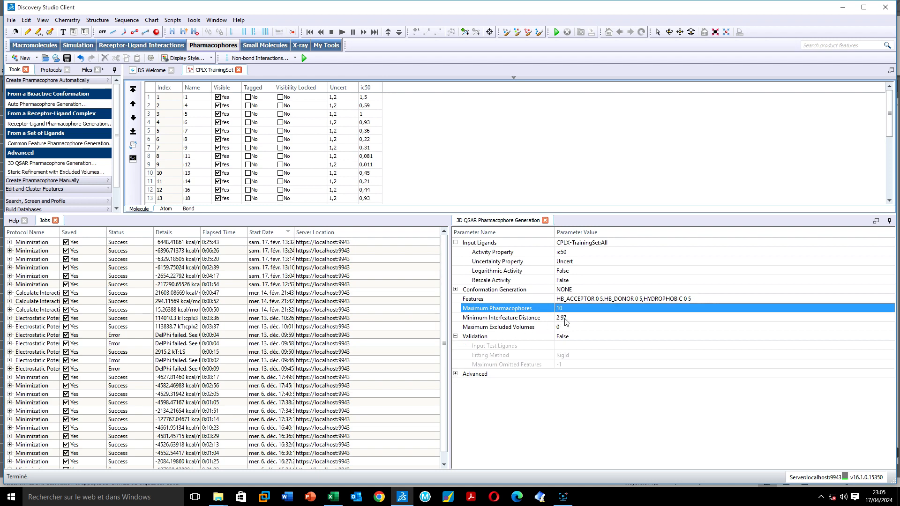
click(566, 319)
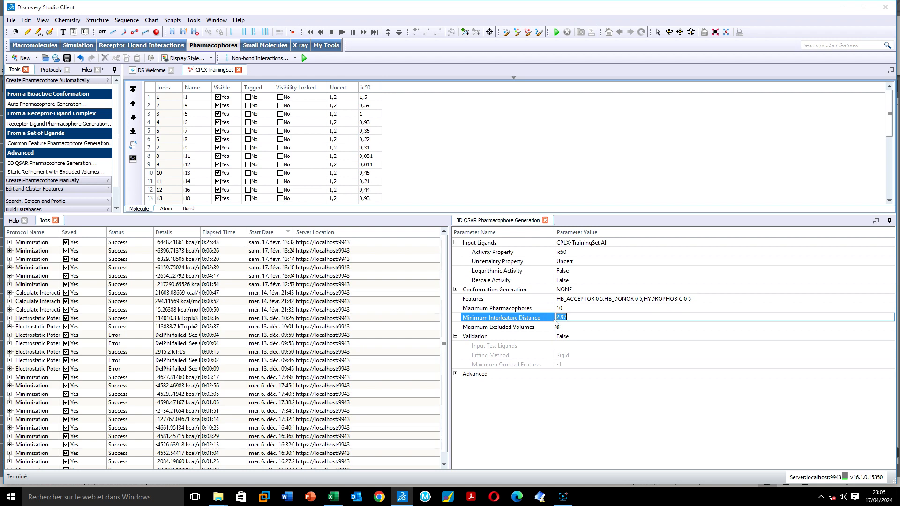
Expand the Advanced options, showing Minimum Features 1, Maximum Features 5 and Minimum Feature Points 4
click(455, 289)
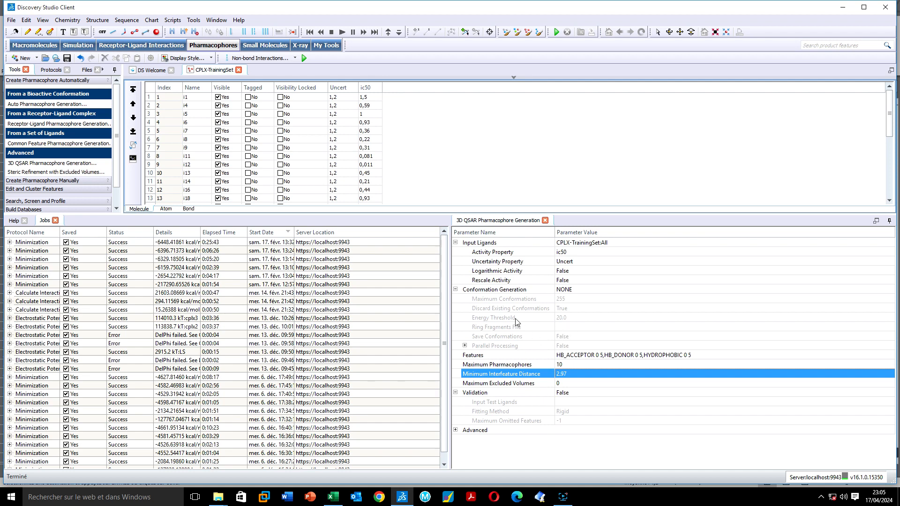
click(465, 346)
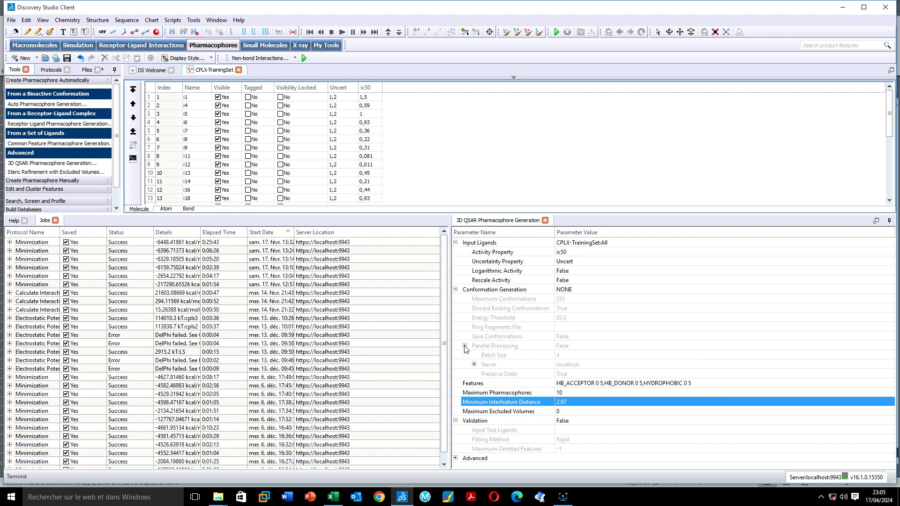
click(464, 346)
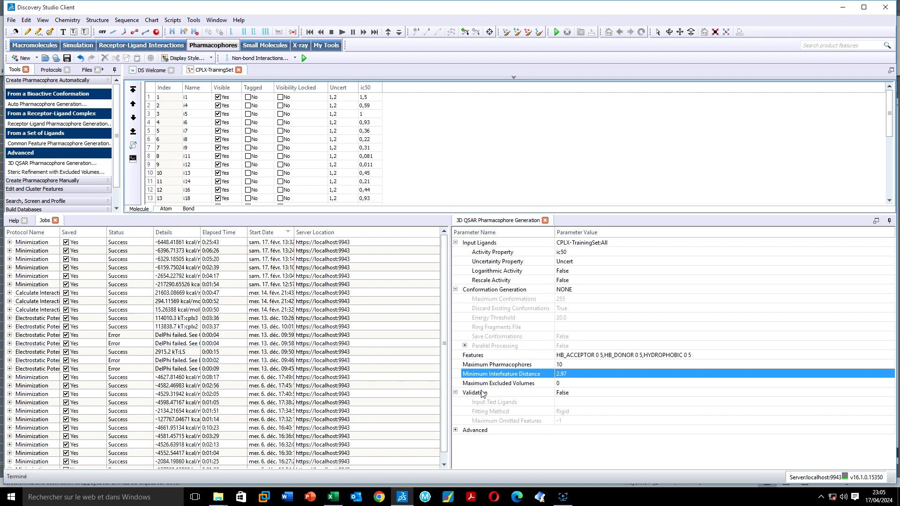
click(455, 431)
scroll(468, 422, down, 4)
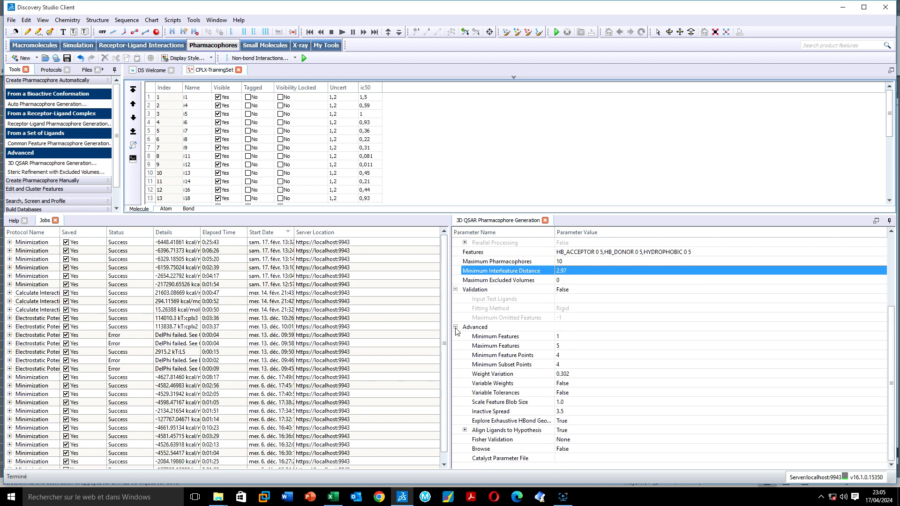
Change Minimum Features from 1 to 3, keeping Maximum Features at 5
click(562, 347)
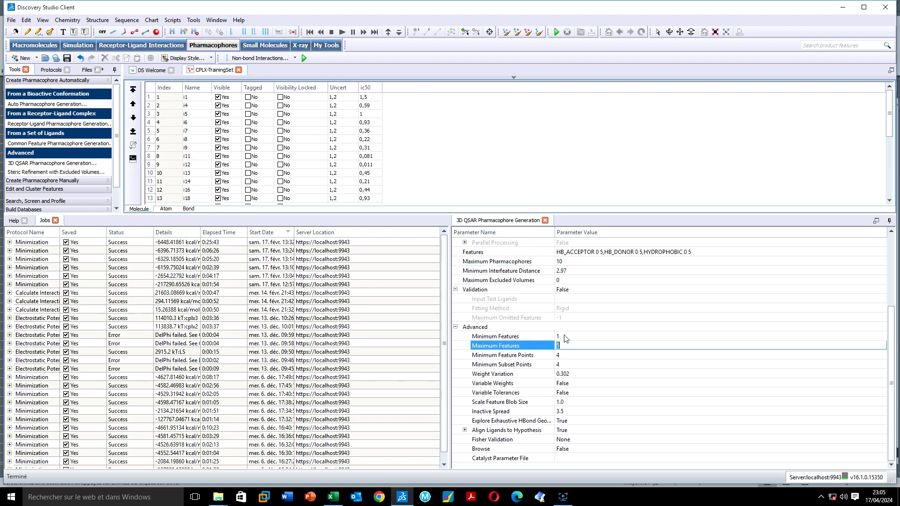
click(565, 335)
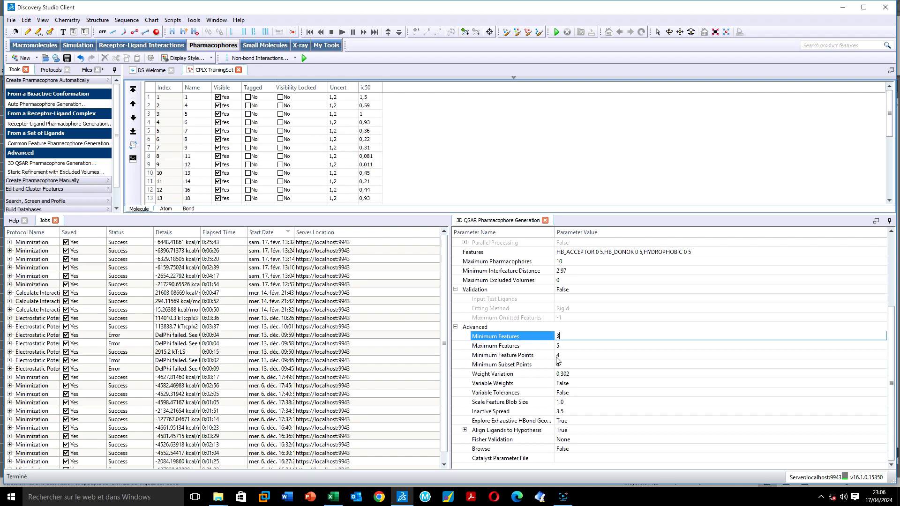
key(Return)
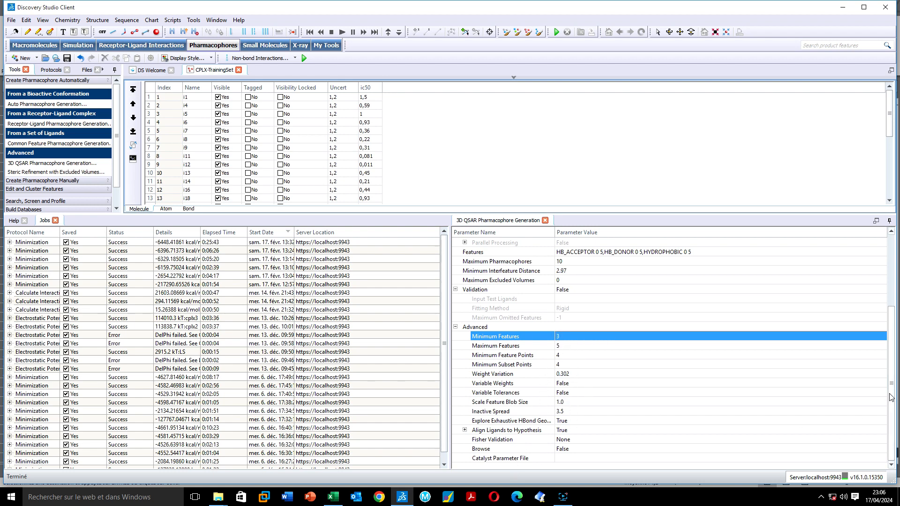
scroll(844, 310, up, 4)
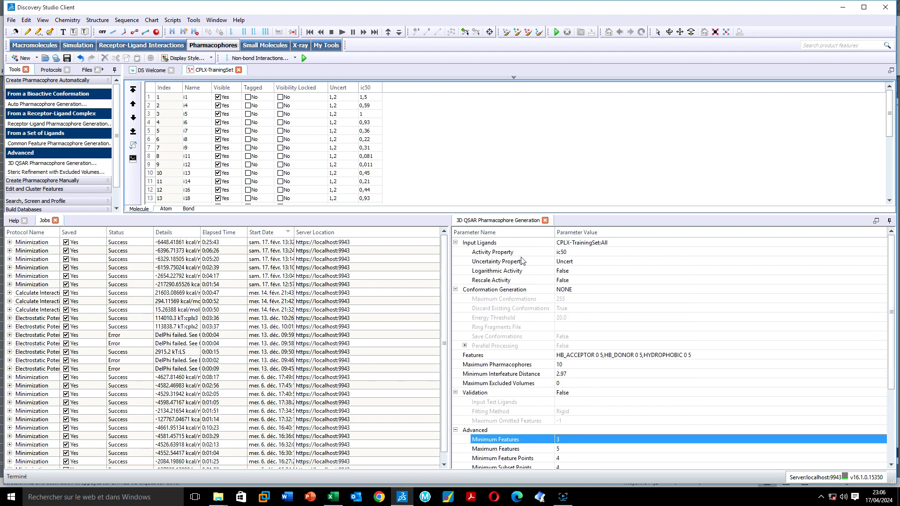
Enlarge the table to show all 30 ligands, run the 3D QSAR job, and select it in Jobs
click(475, 160)
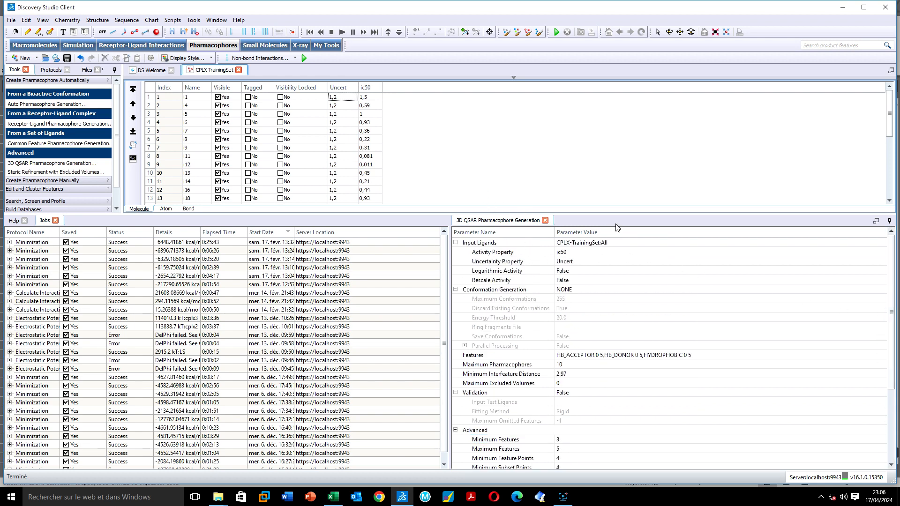
drag(616, 211, 607, 393)
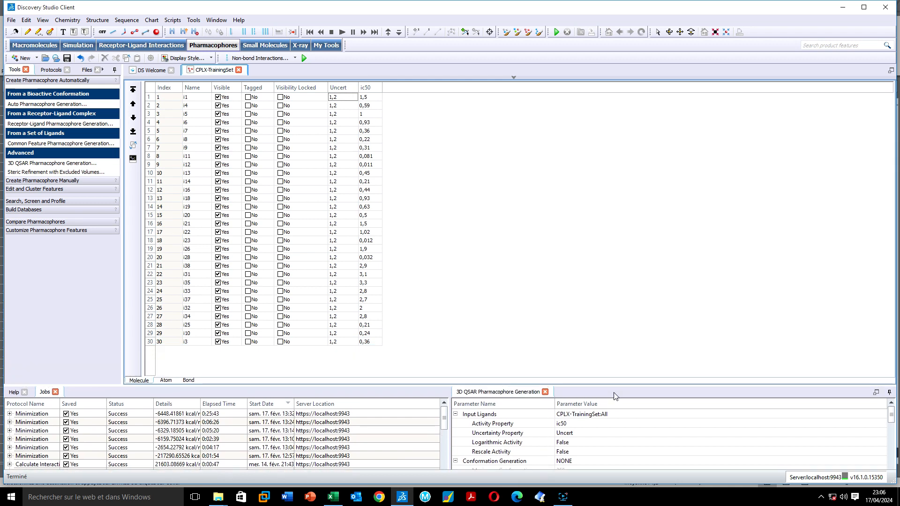
click(305, 58)
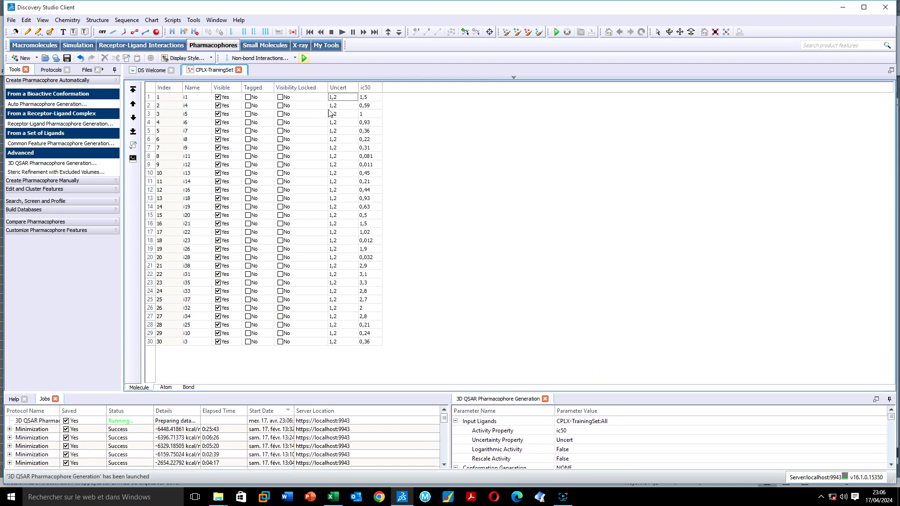
click(32, 422)
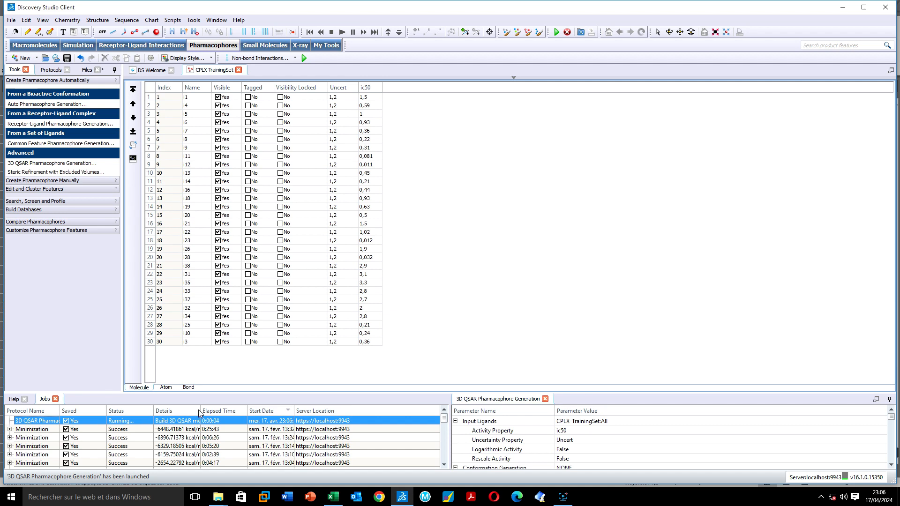
Widen the job Details column and show the overlaid training ligands in a rotated 3D view
drag(200, 411, 218, 417)
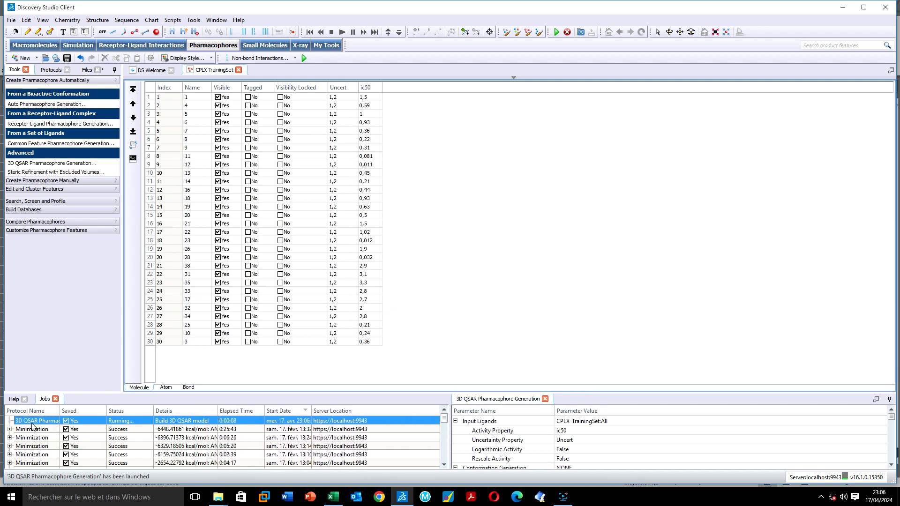
click(514, 78)
drag(494, 100, 445, 225)
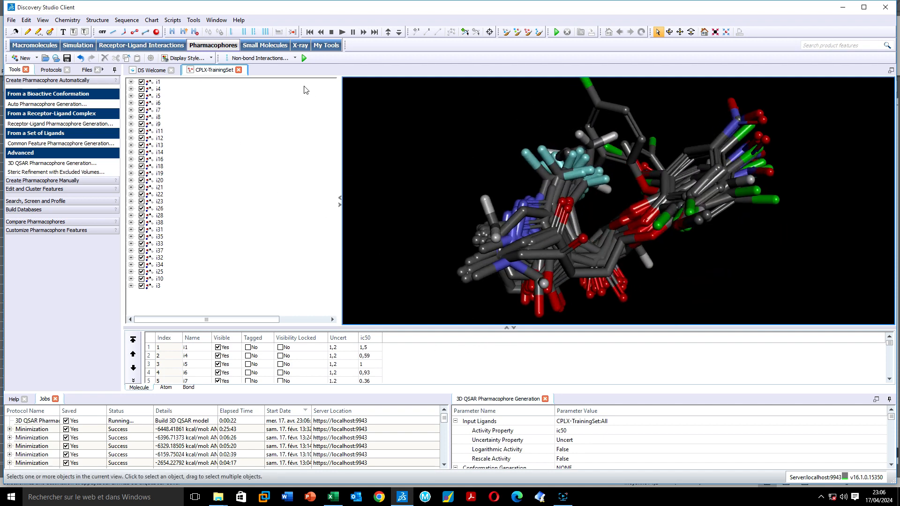
click(506, 329)
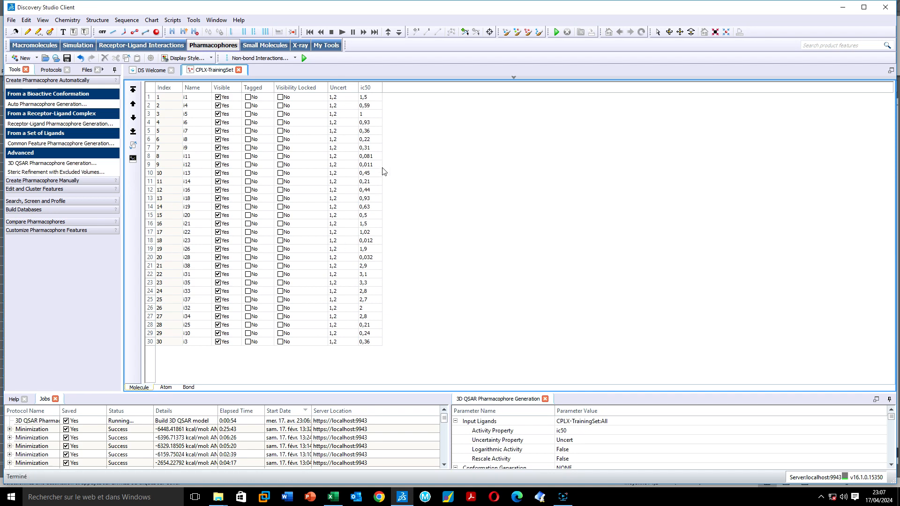
click(513, 79)
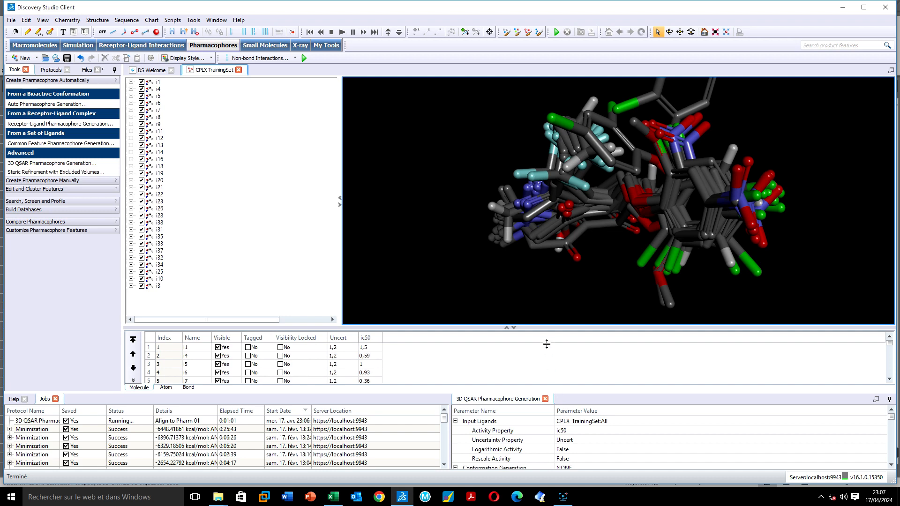
drag(557, 393, 558, 231)
scroll(617, 364, down, 3)
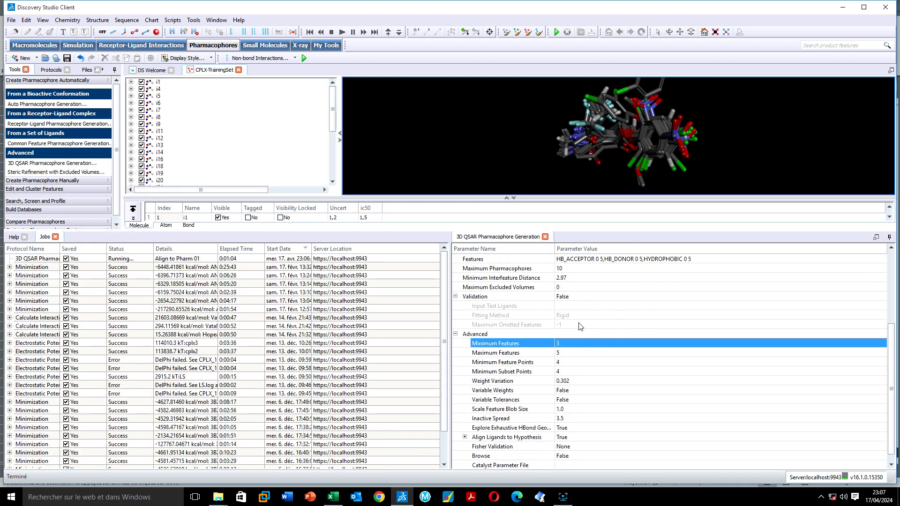
scroll(609, 365, down, 2)
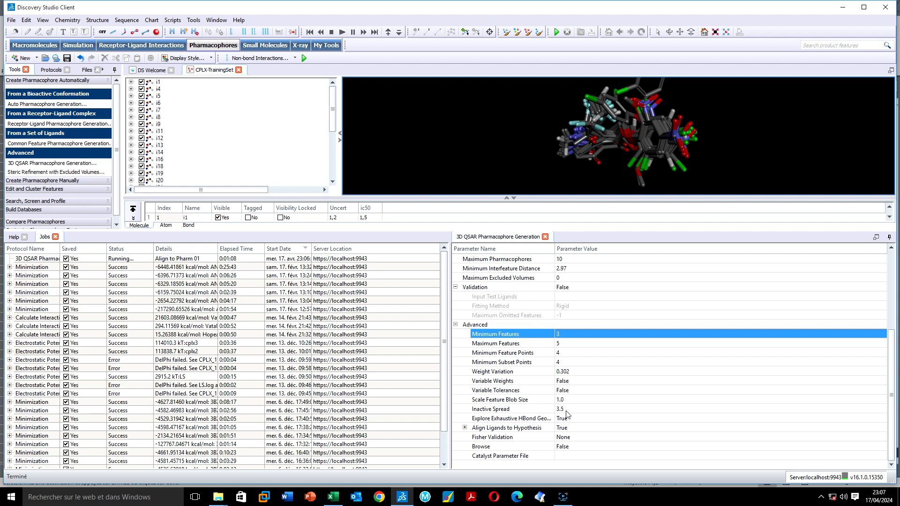
click(579, 447)
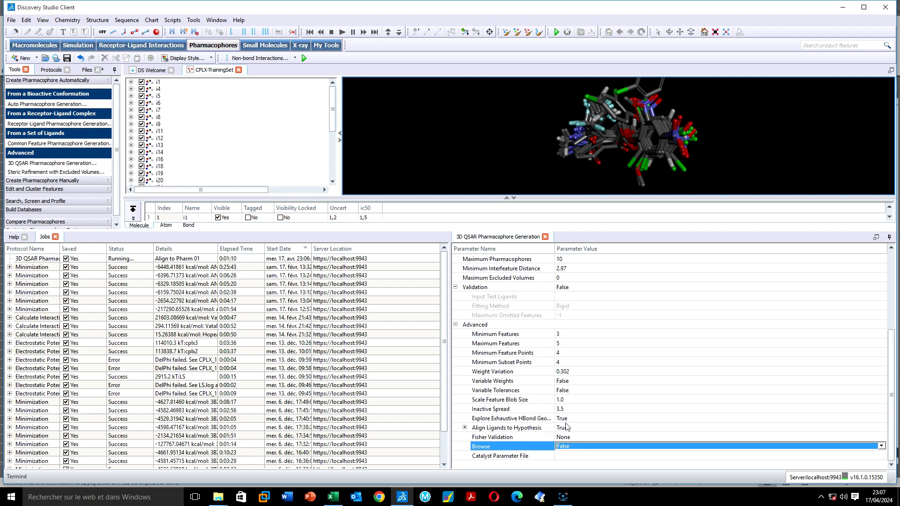
click(576, 409)
click(573, 353)
click(568, 333)
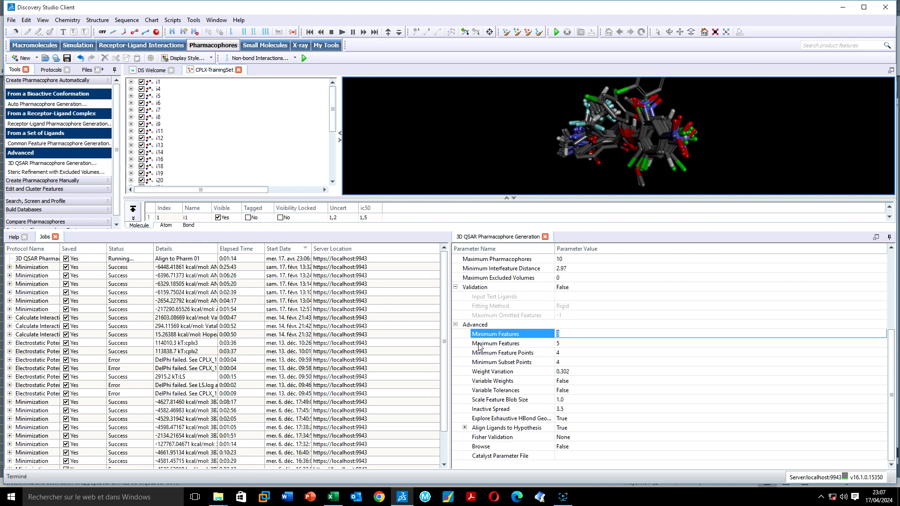
click(572, 345)
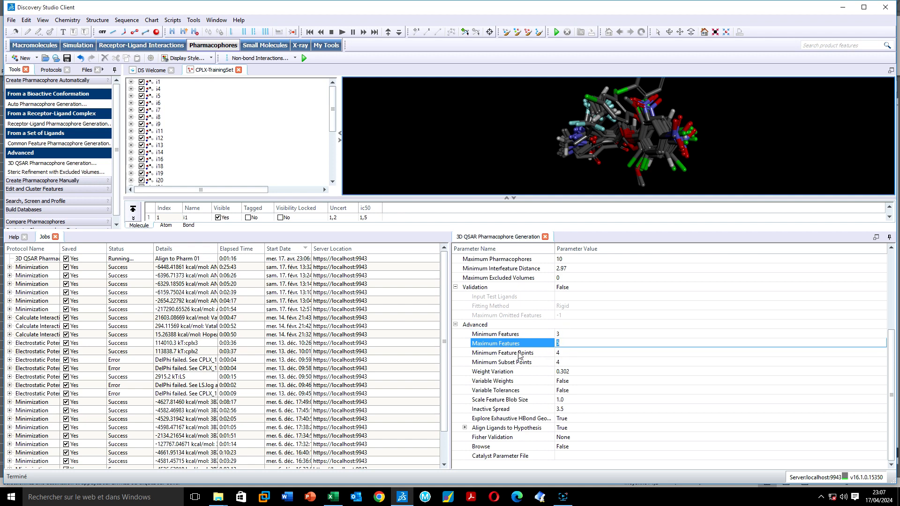
click(566, 354)
click(526, 364)
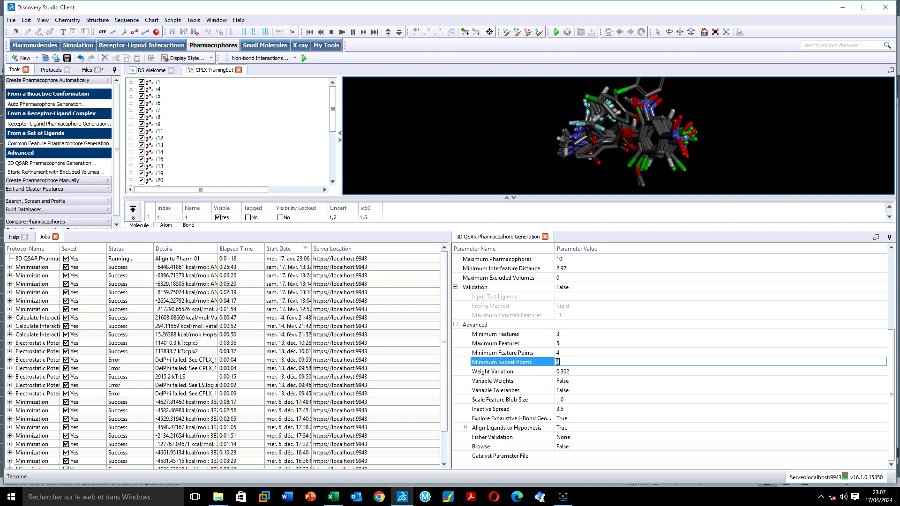
click(566, 381)
click(567, 371)
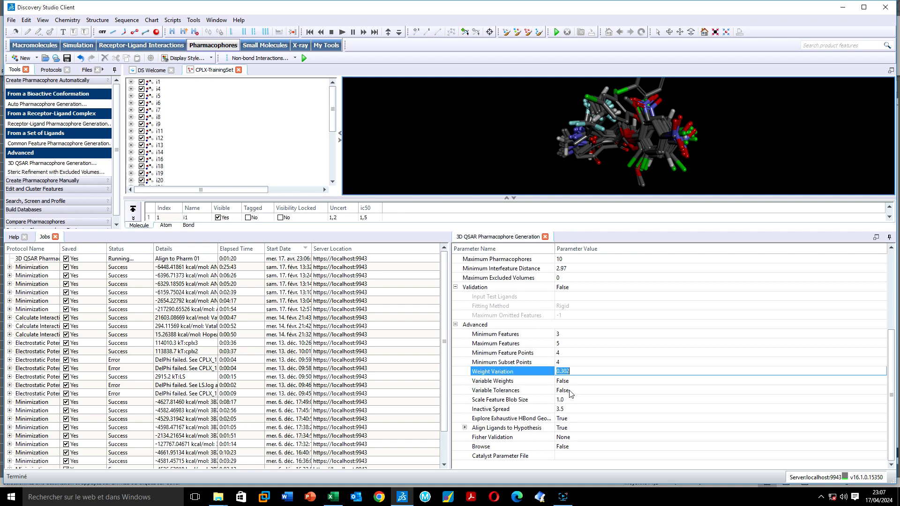
click(571, 391)
click(570, 382)
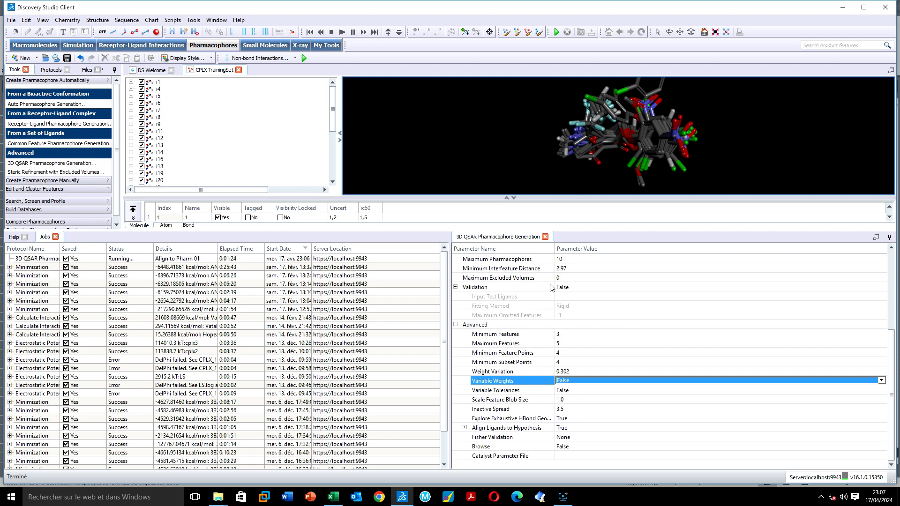
scroll(585, 304, up, 2)
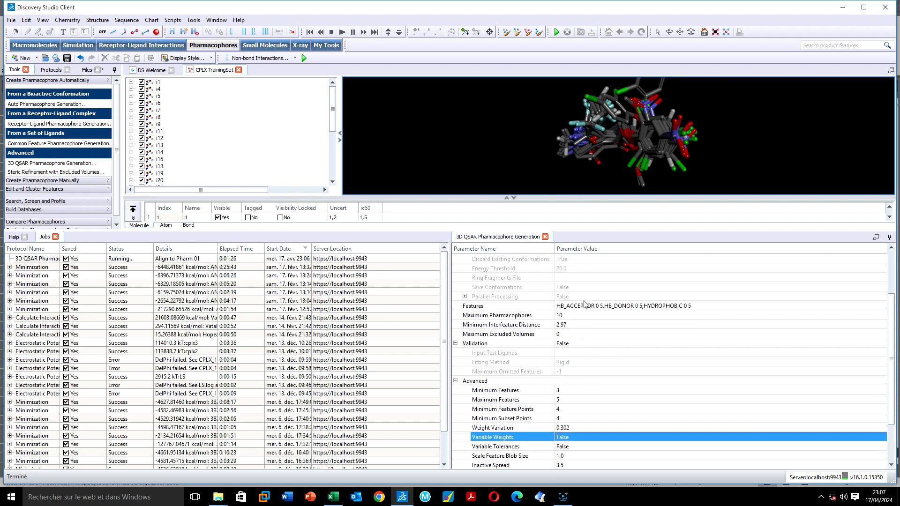
scroll(595, 308, down, 2)
scroll(595, 305, up, 4)
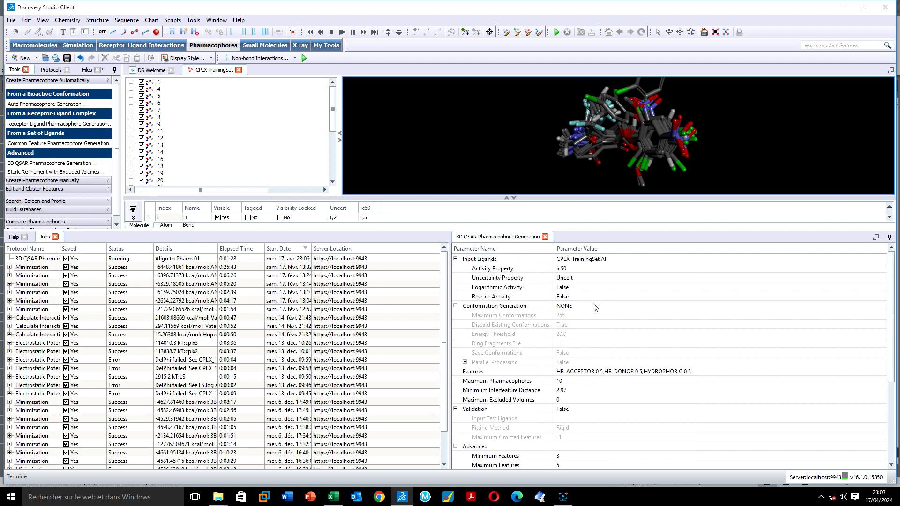
scroll(594, 307, down, 4)
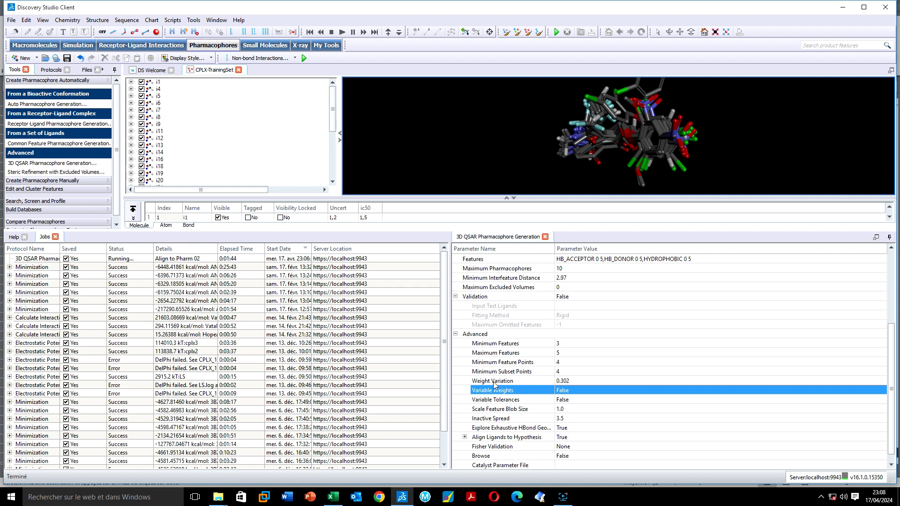
click(201, 258)
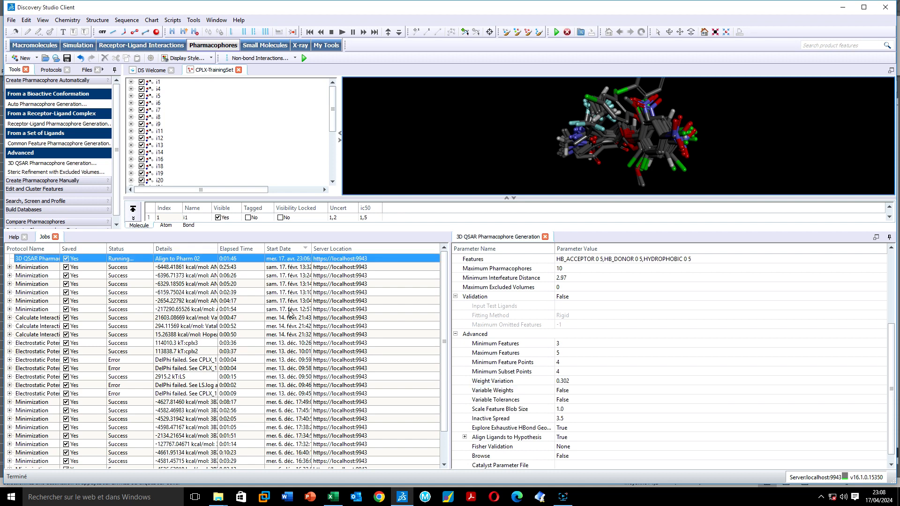
mouse_move(218, 252)
mouse_down()
mouse_move(241, 253)
mouse_move(210, 253)
mouse_up()
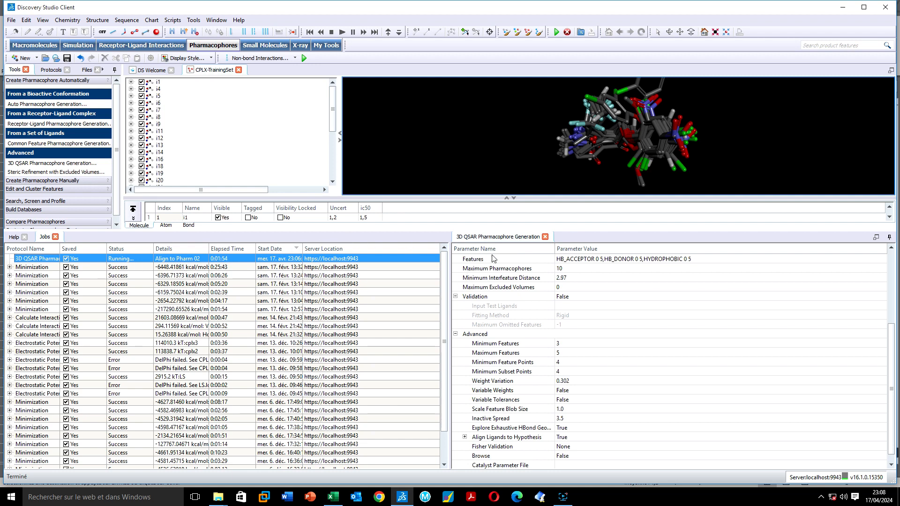
click(579, 465)
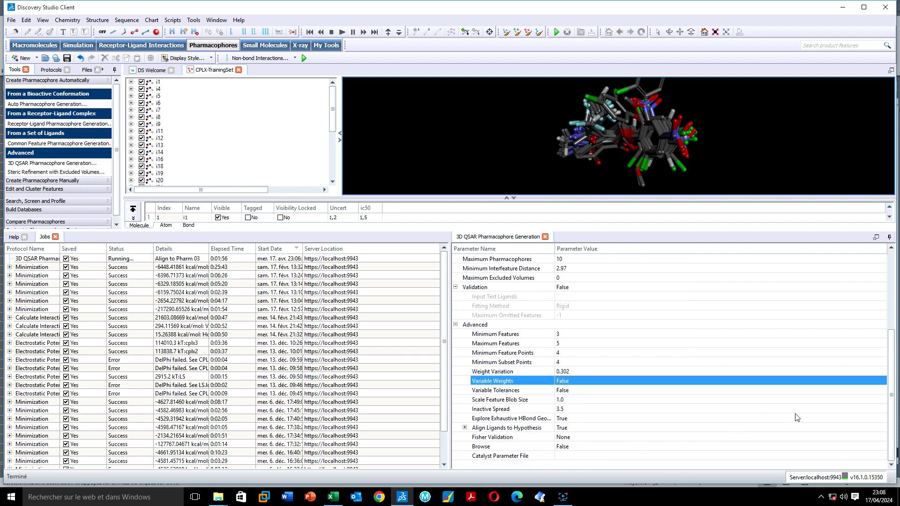
scroll(879, 302, down, 3)
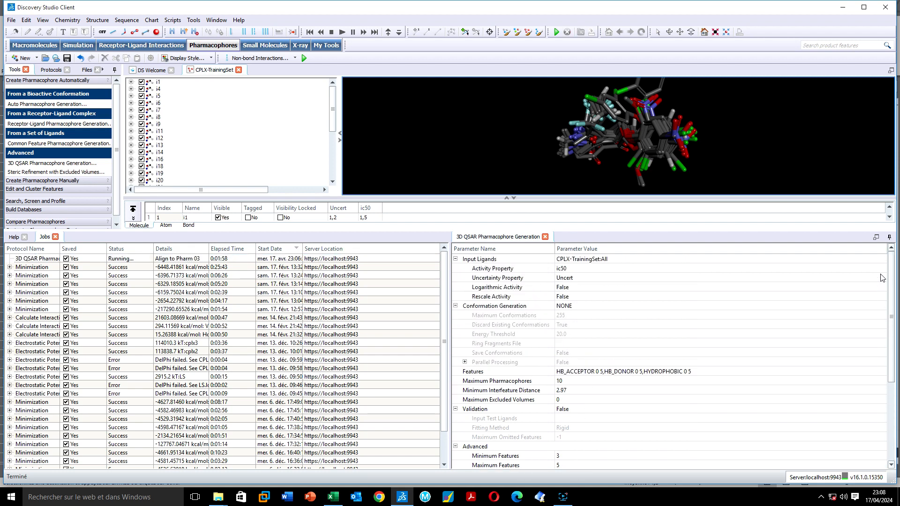
scroll(877, 371, up, 5)
Keep ic50 as the Activity Property and Uncert as the Uncertainty Property
click(582, 270)
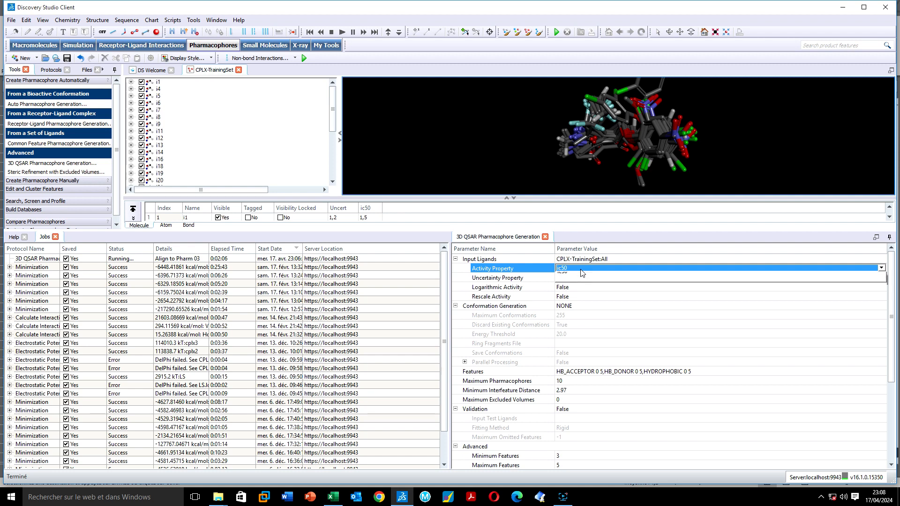
click(582, 271)
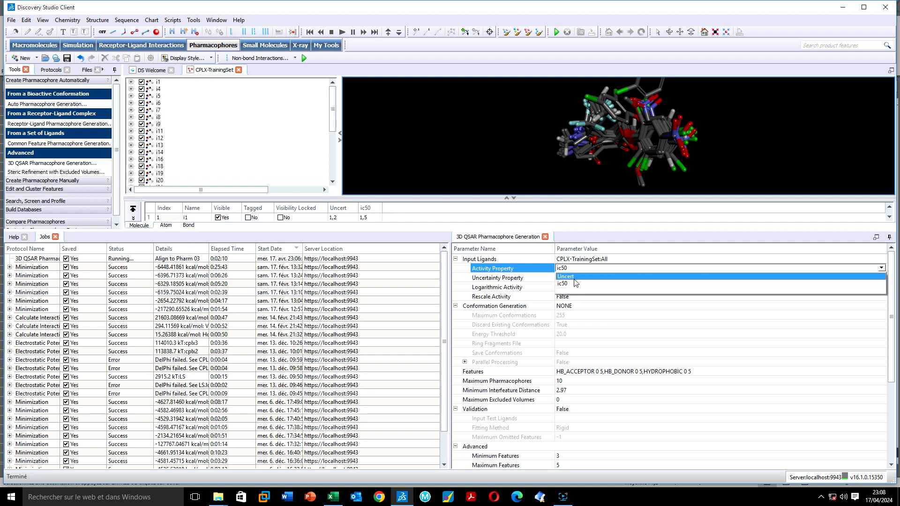
click(606, 241)
click(567, 280)
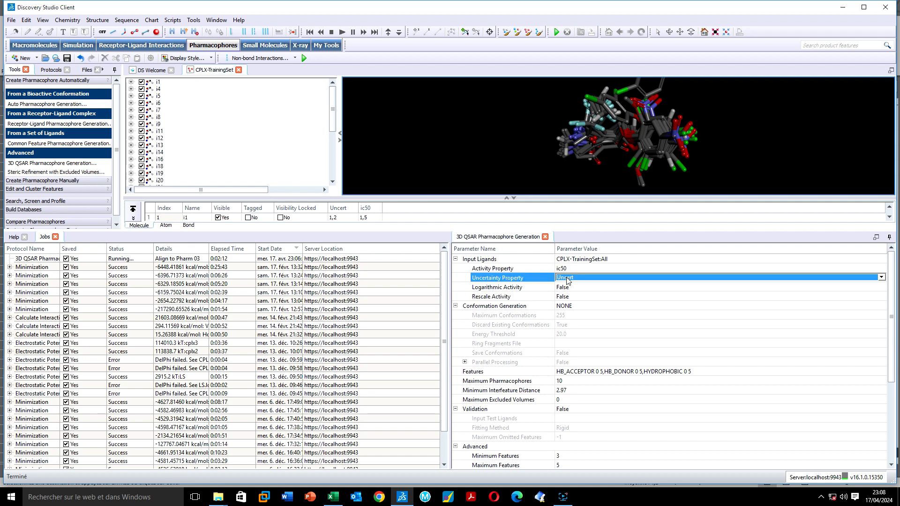
click(567, 279)
click(571, 284)
Show the Help explanation for Maximum Excluded Volumes, currently set to 0
drag(892, 289, 893, 349)
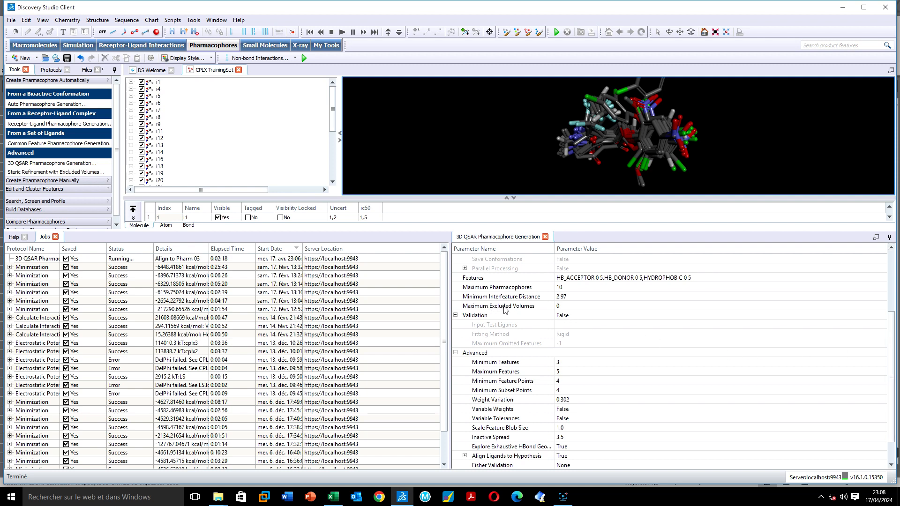
click(558, 307)
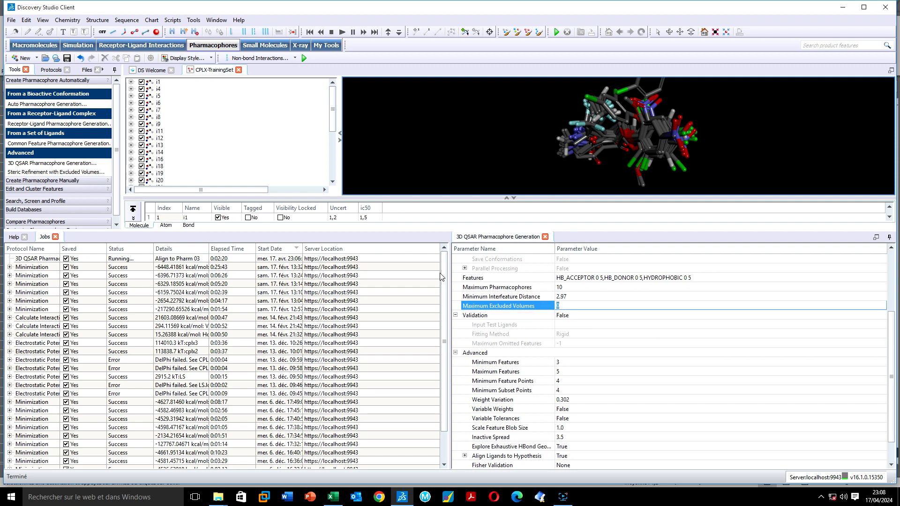
click(14, 238)
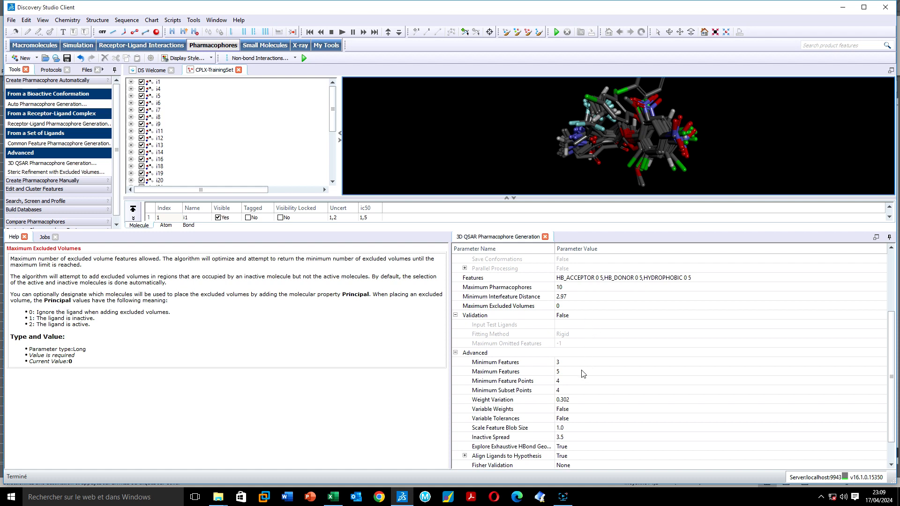
Read the Help text for Minimum Interfeature Distance, kept at 2.97 Å
click(569, 297)
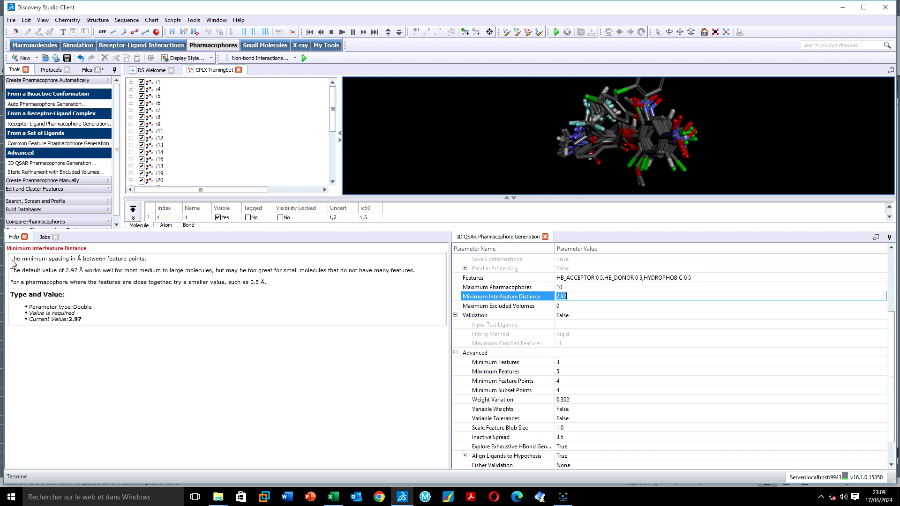
drag(9, 260, 262, 284)
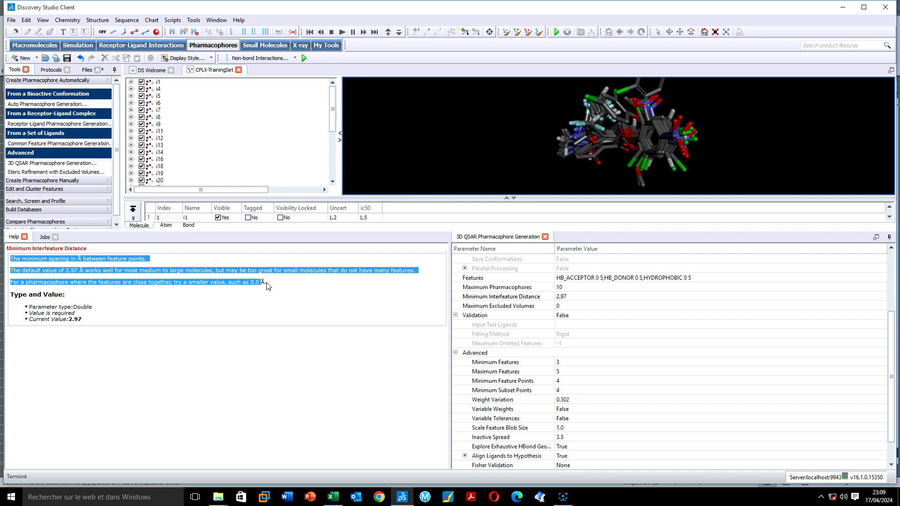
click(268, 285)
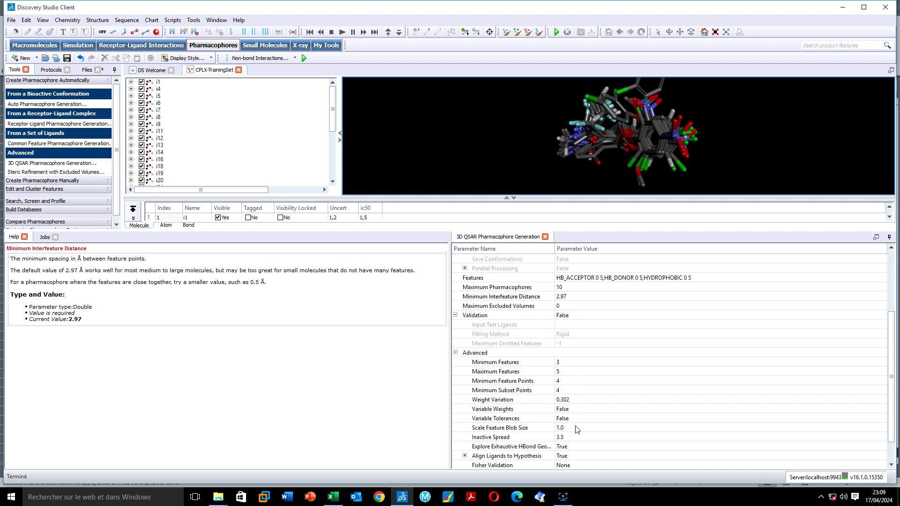
Read Help for Uncertainty Property, Maximum Excluded Volumes and Minimum Interfeature Distance without changing them
scroll(636, 341, up, 3)
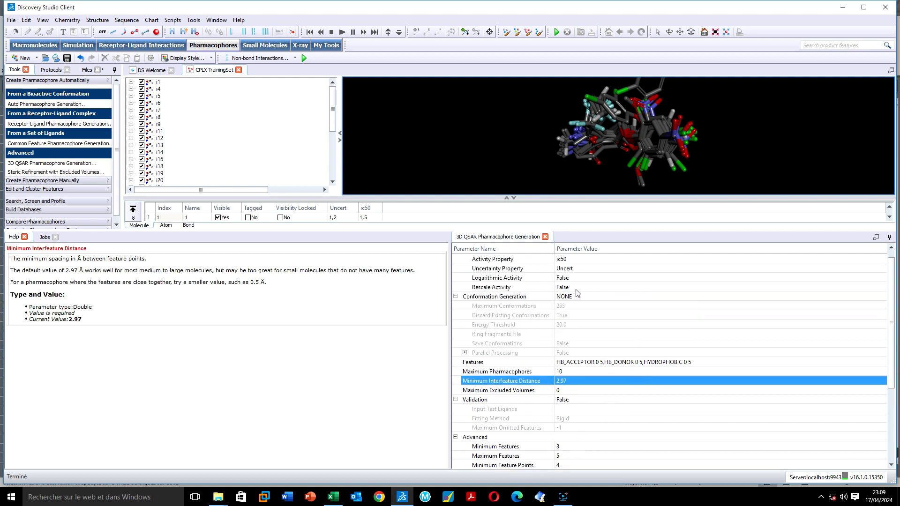
scroll(577, 293, down, 2)
scroll(575, 298, up, 1)
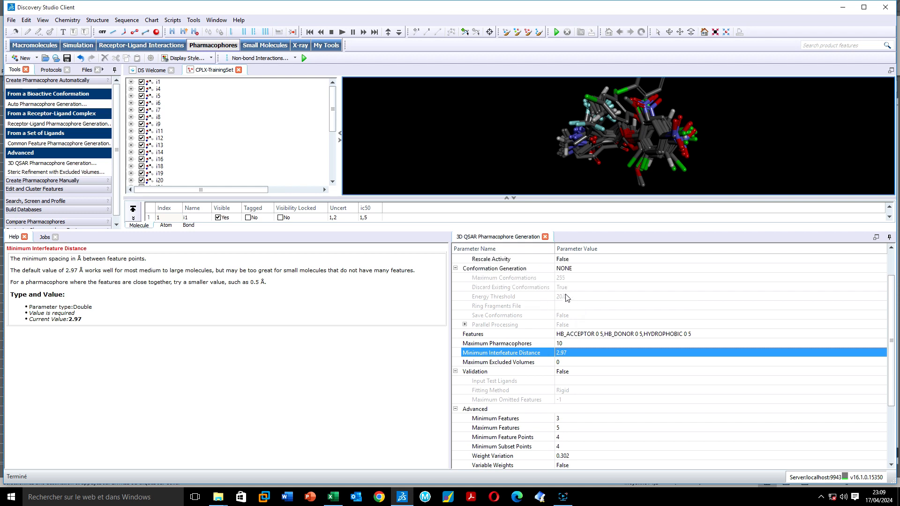
scroll(577, 297, up, 1)
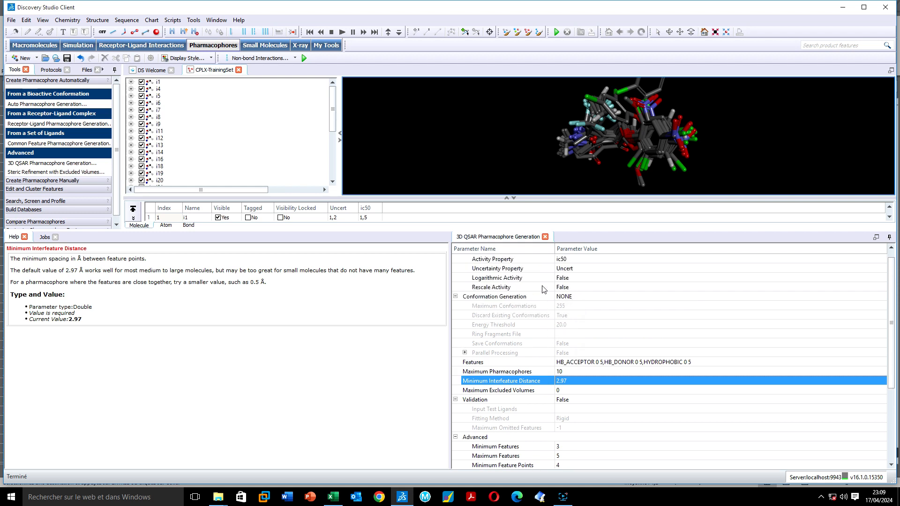
click(509, 272)
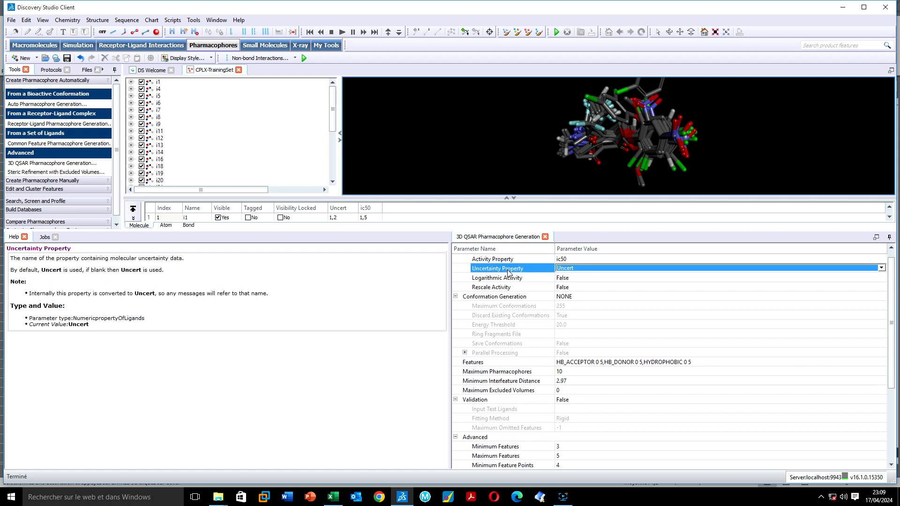
scroll(541, 398, down, 1)
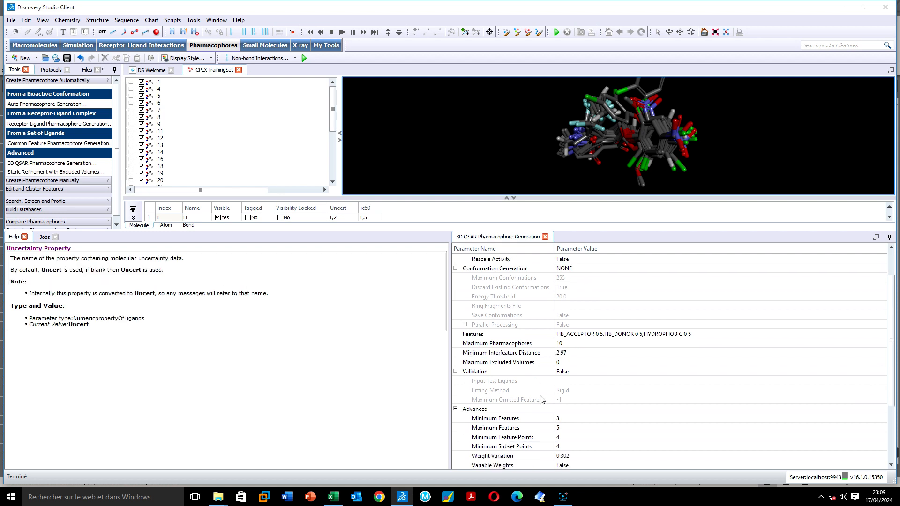
click(489, 364)
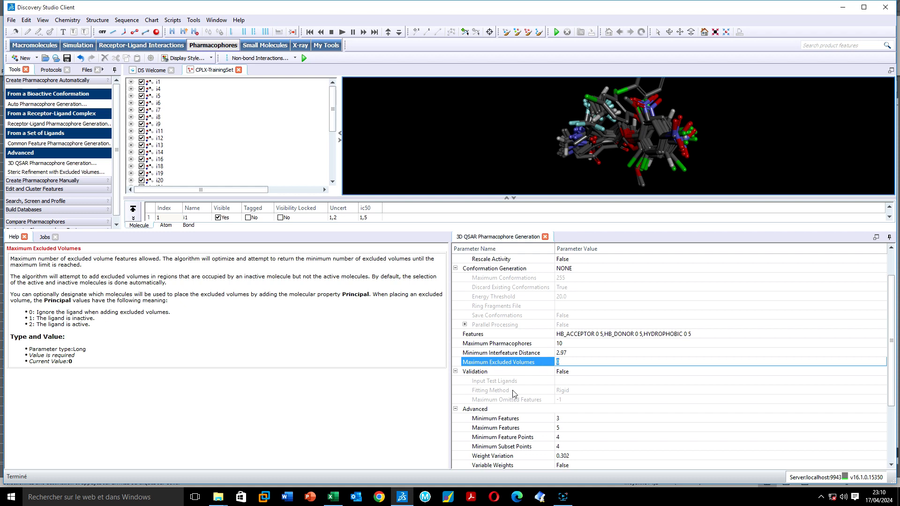
click(489, 355)
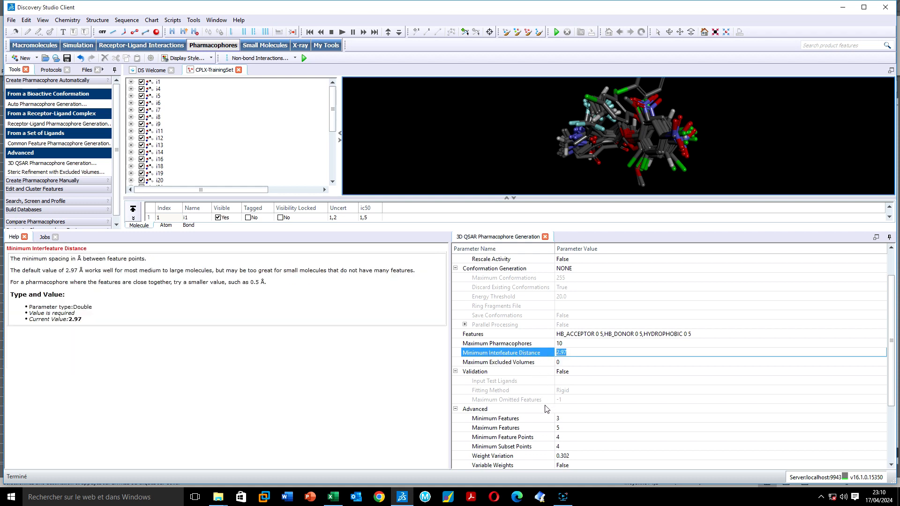
Read Help for Minimum/Maximum Features, Minimum Feature Points and Minimum Subset Points (default 4)
scroll(546, 408, down, 1)
click(517, 391)
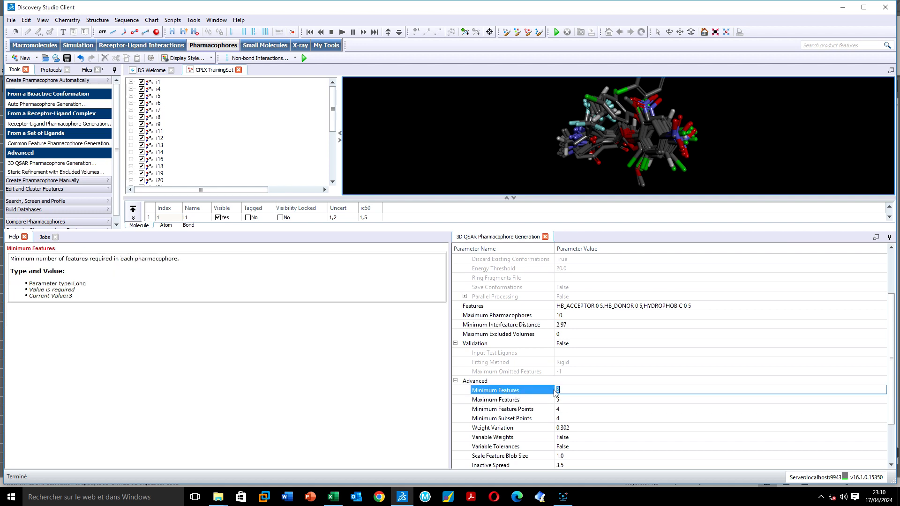
click(559, 401)
click(559, 410)
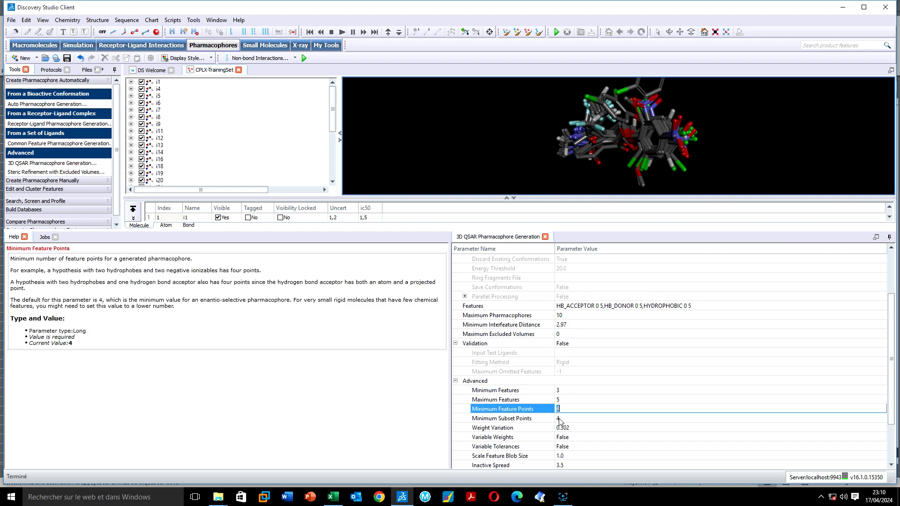
click(559, 418)
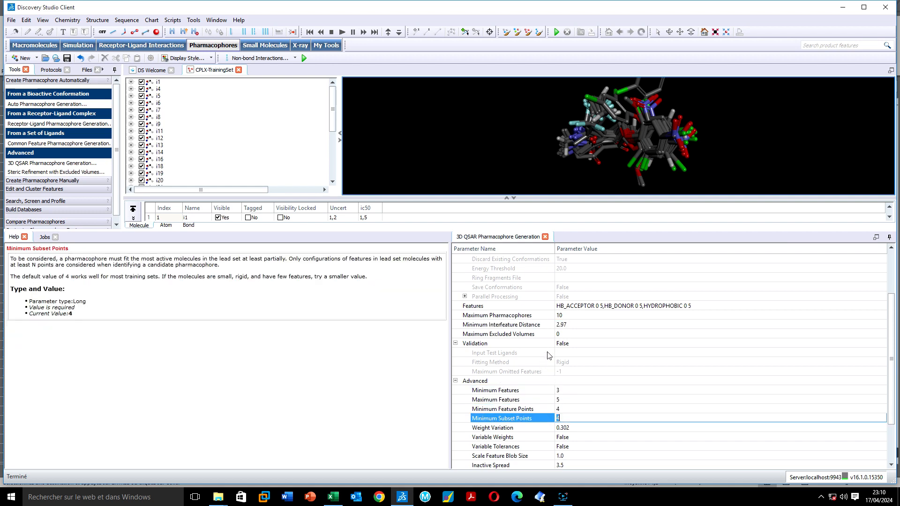
click(866, 310)
In Select Features, enter minimum counts of 1 for HB_ACCEPTOR and HYDROPHOBIC
click(878, 307)
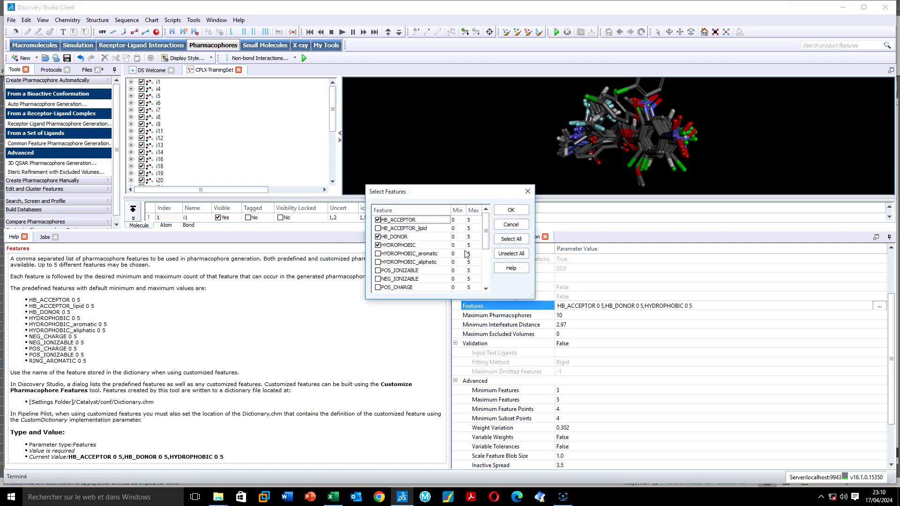
scroll(481, 257, down, 3)
scroll(481, 257, up, 3)
double_click(455, 220)
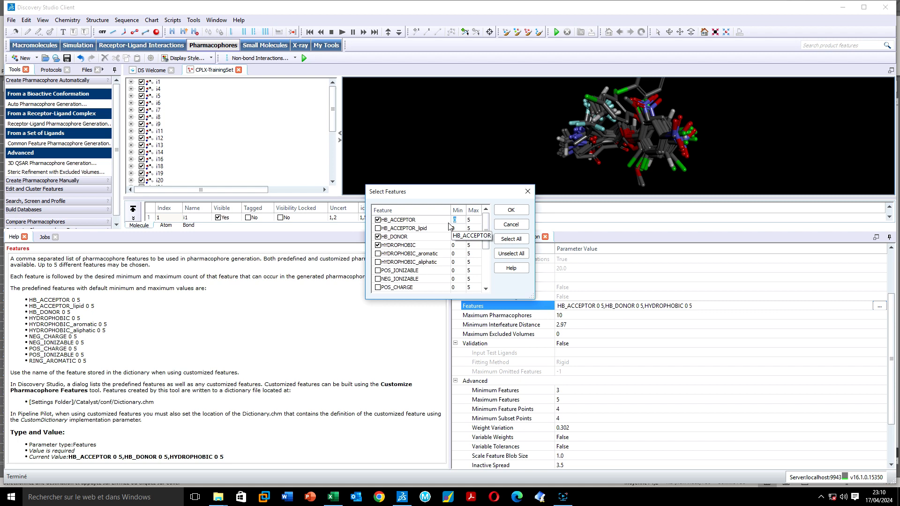
text(2)
click(457, 228)
double_click(454, 221)
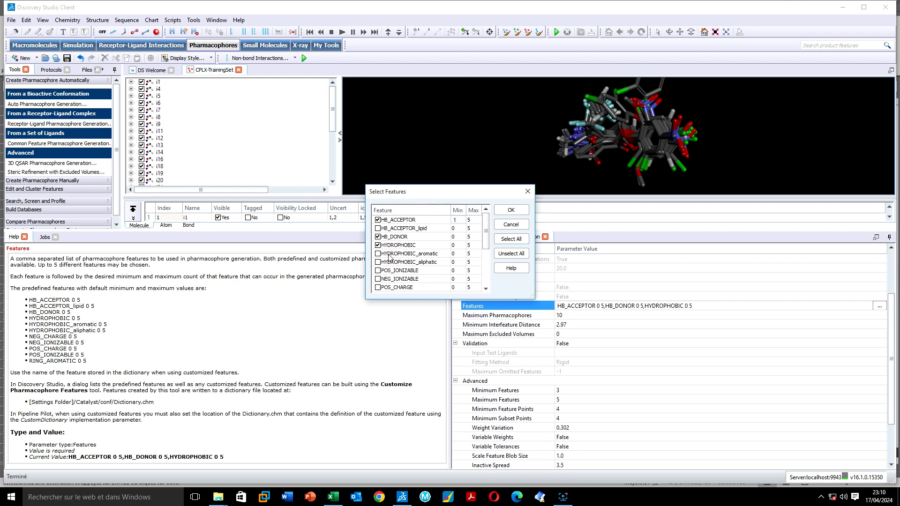
double_click(458, 246)
text(1)
click(488, 229)
mouse_move(487, 233)
mouse_down()
mouse_move(485, 274)
mouse_move(472, 241)
mouse_move(483, 222)
mouse_up()
Close Select Features unchanged and resize the Jobs Details and Elapsed Time columns to follow the job
click(523, 194)
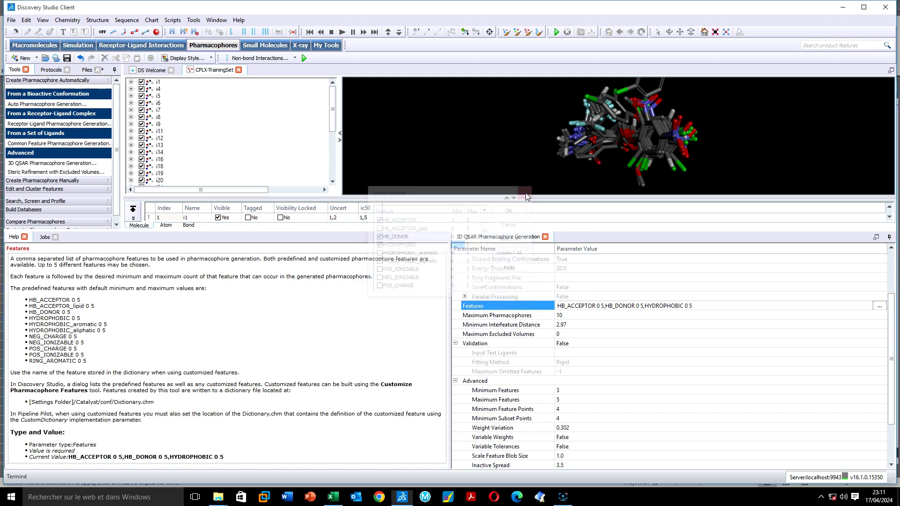
click(46, 237)
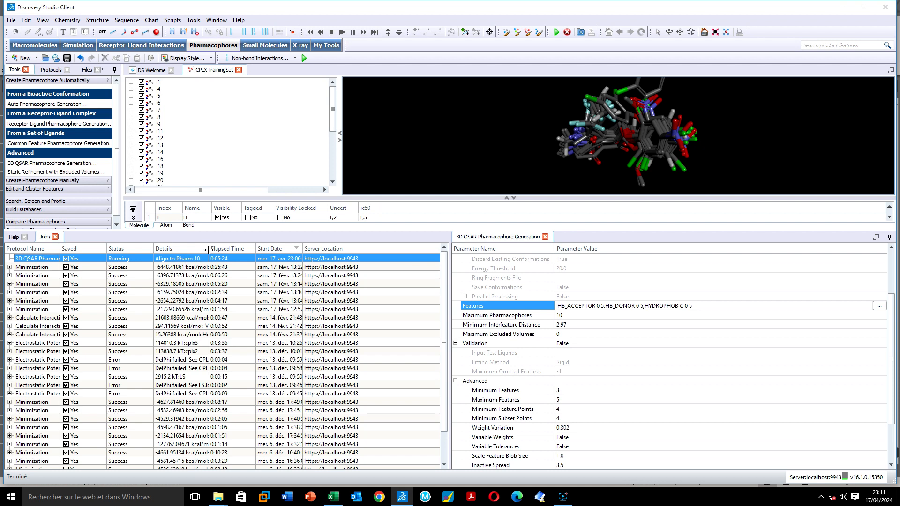
mouse_move(209, 250)
mouse_down()
mouse_move(256, 252)
mouse_move(212, 261)
mouse_up()
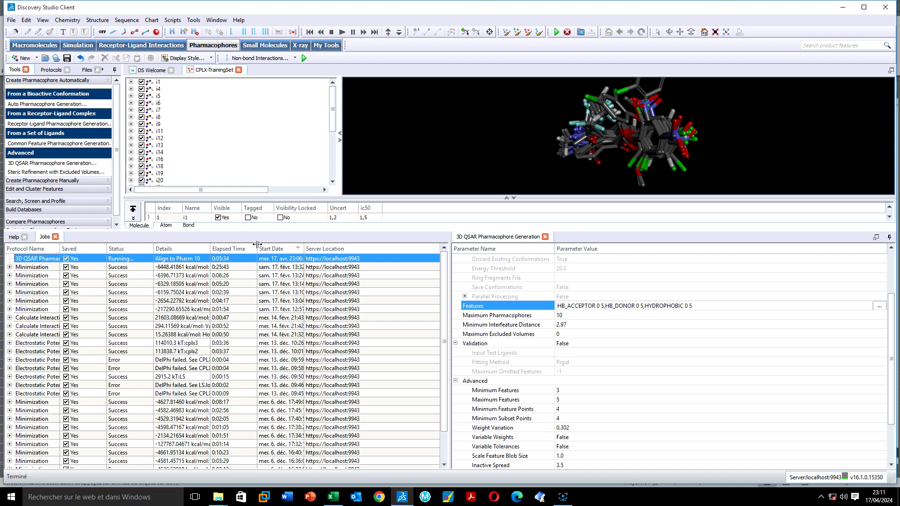
drag(257, 245, 239, 253)
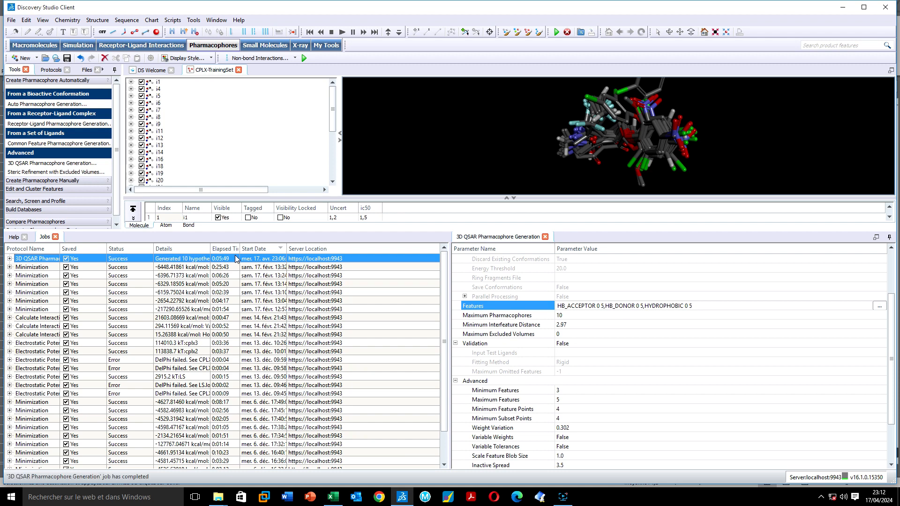
Acknowledge completion, open the 3D QSAR report listing Pharmacophores 01–10, and enlarge the 3D view
click(449, 253)
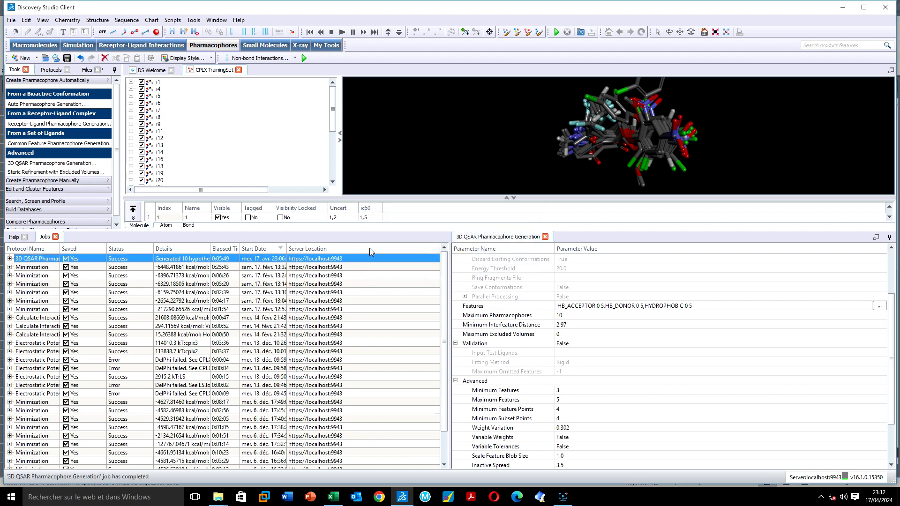
click(9, 258)
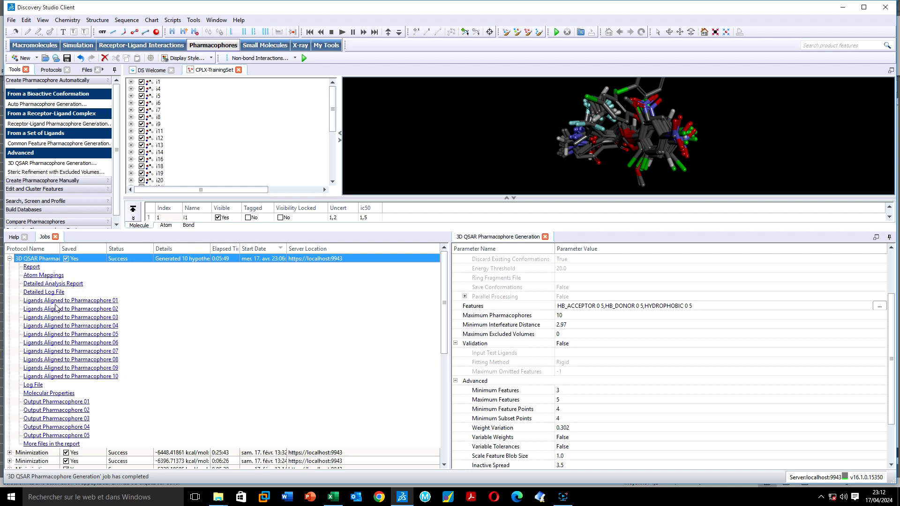
scroll(71, 344, down, 5)
scroll(70, 346, up, 5)
click(31, 267)
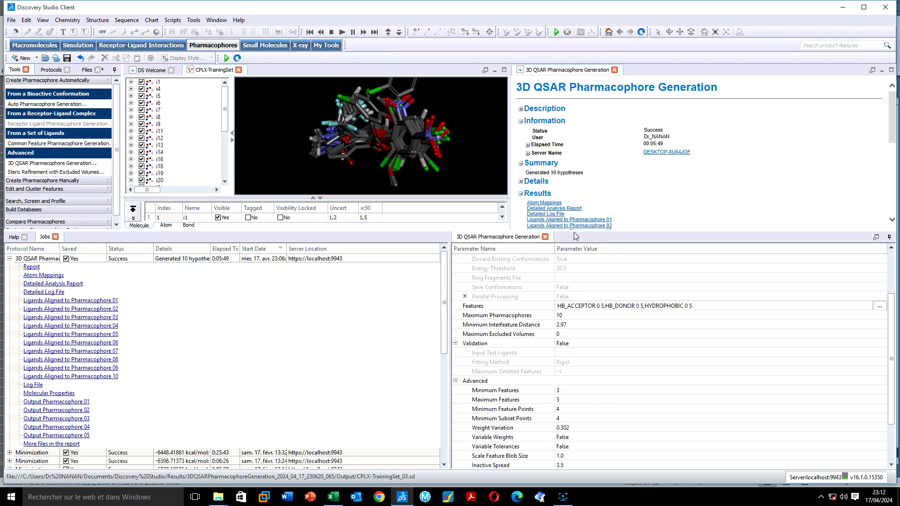
drag(572, 230, 620, 467)
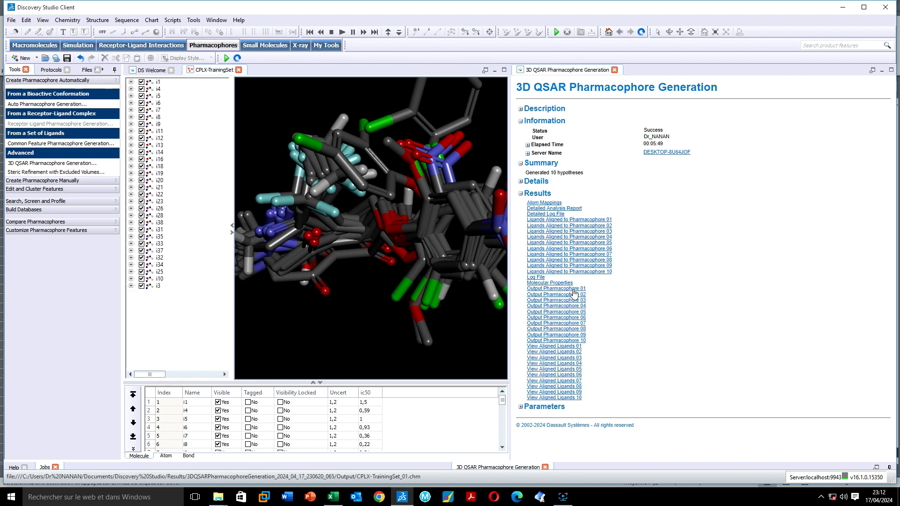
Display Output Pharmacophore 01 in 3D and list its HBA and HYDROPHOBIC features in the tree
click(573, 290)
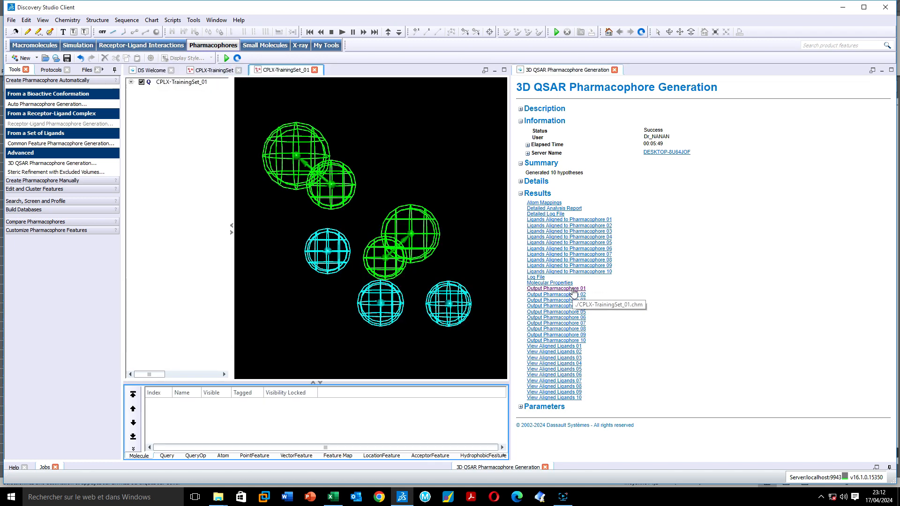
right_drag(368, 132, 232, 100)
click(131, 82)
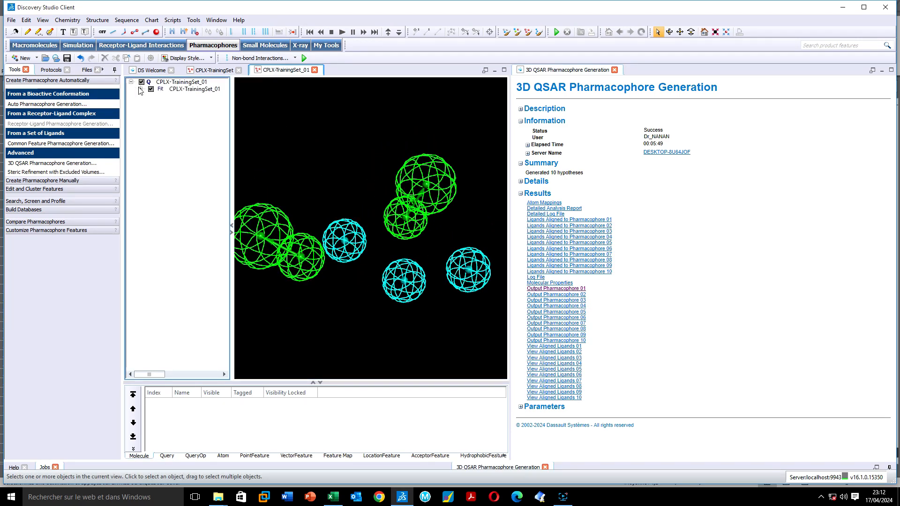
click(140, 89)
right_drag(310, 162, 333, 176)
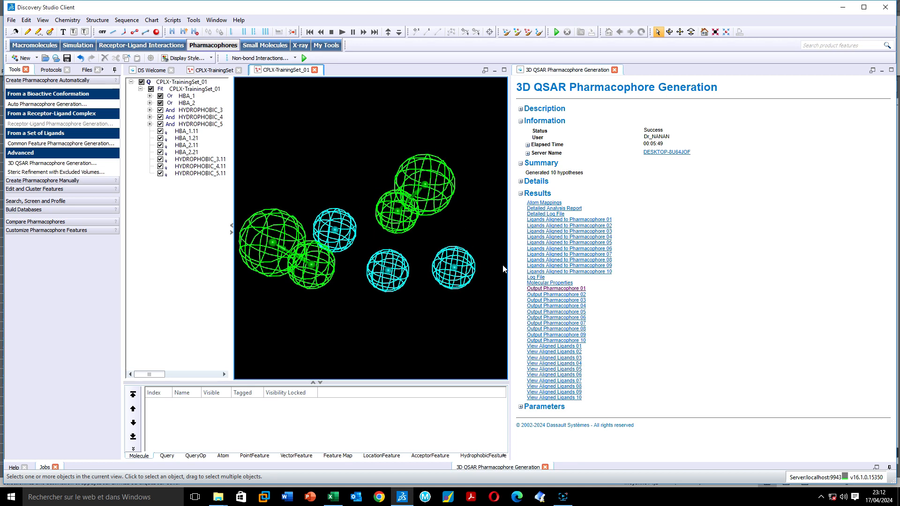
Load the training ligands aligned to pharmacophore 01, with their data table
click(556, 347)
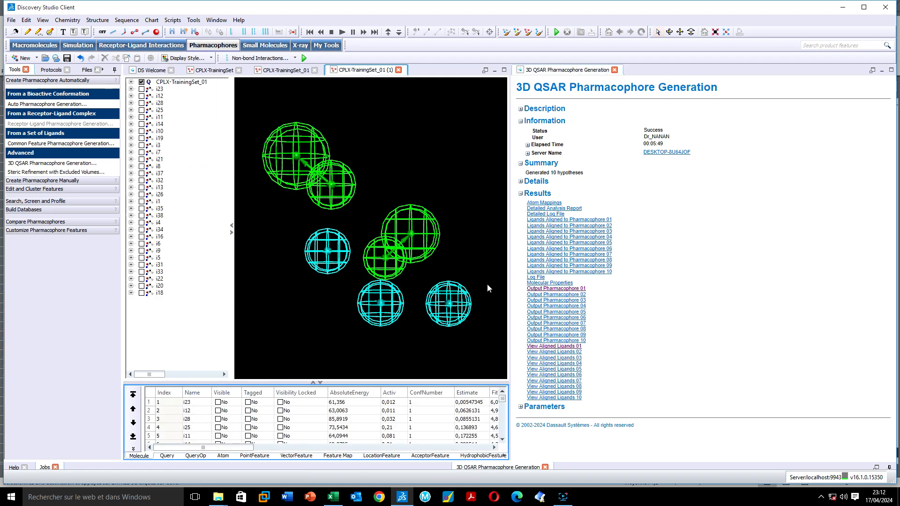
right_drag(356, 153, 288, 183)
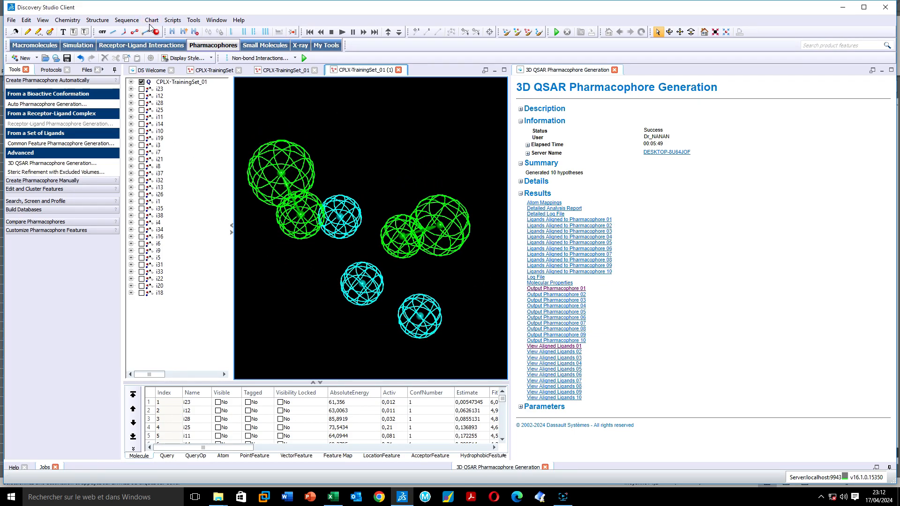
click(177, 21)
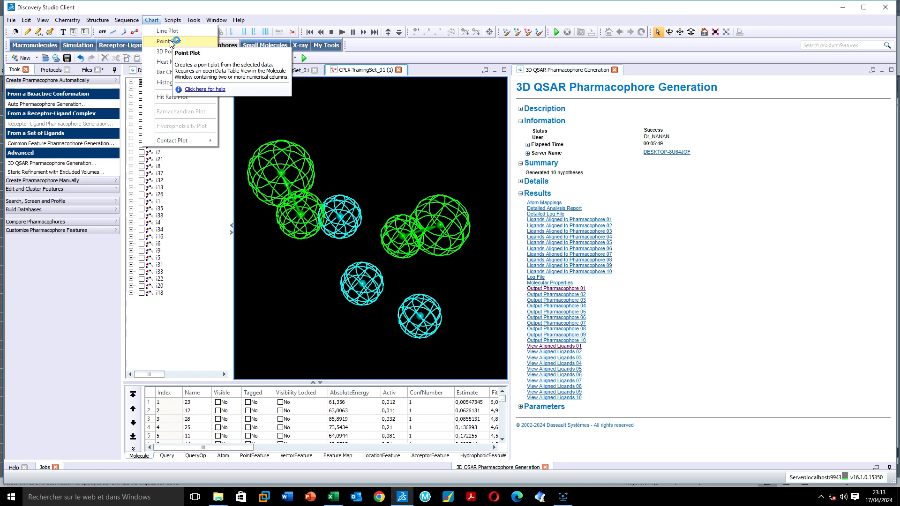
Create a point plot with logActiv on the X axis and logEstimate on the Y axis
click(167, 41)
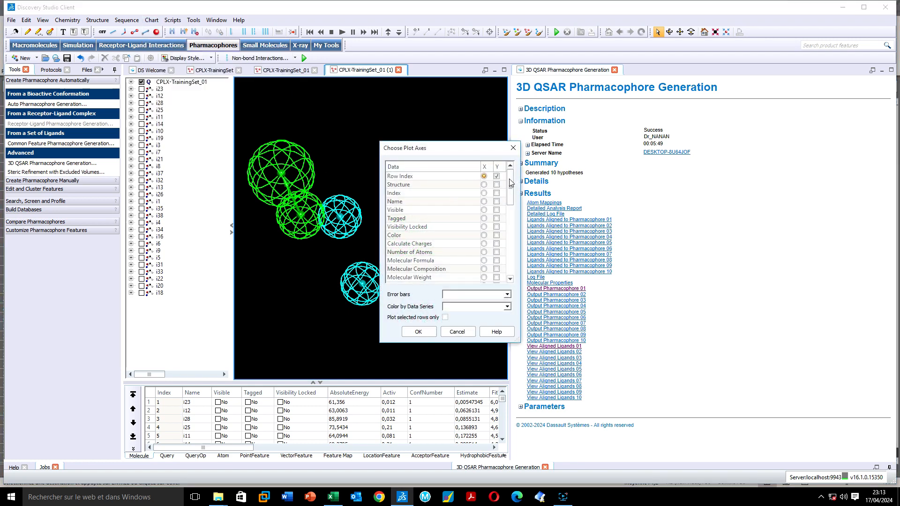
drag(510, 186, 508, 293)
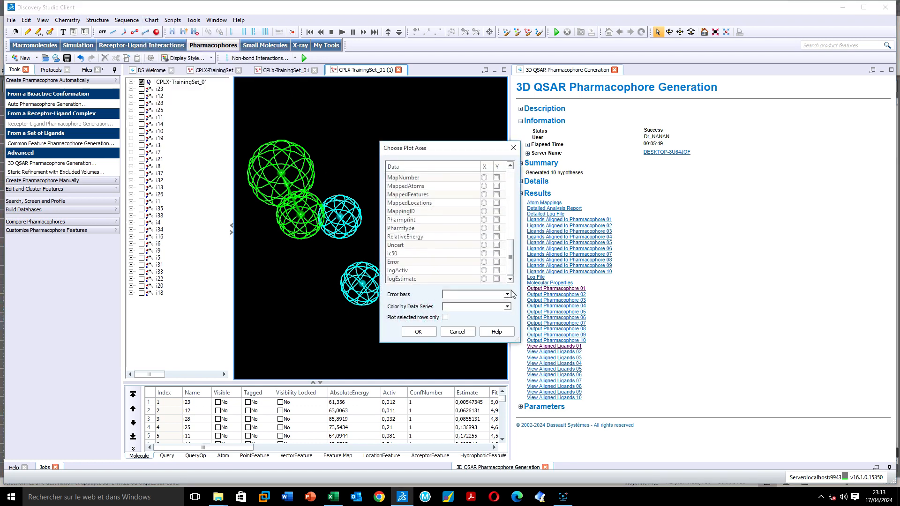
click(484, 270)
click(497, 279)
click(418, 332)
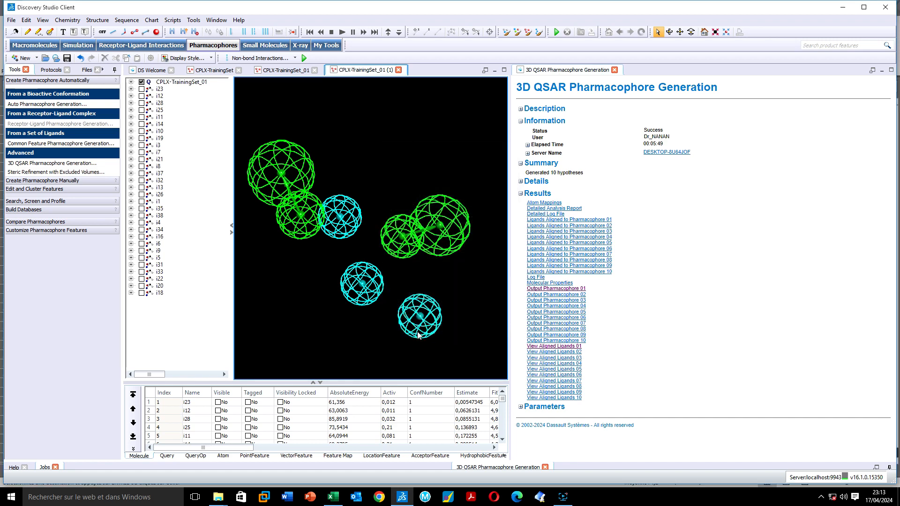
scroll(624, 274, down, 3)
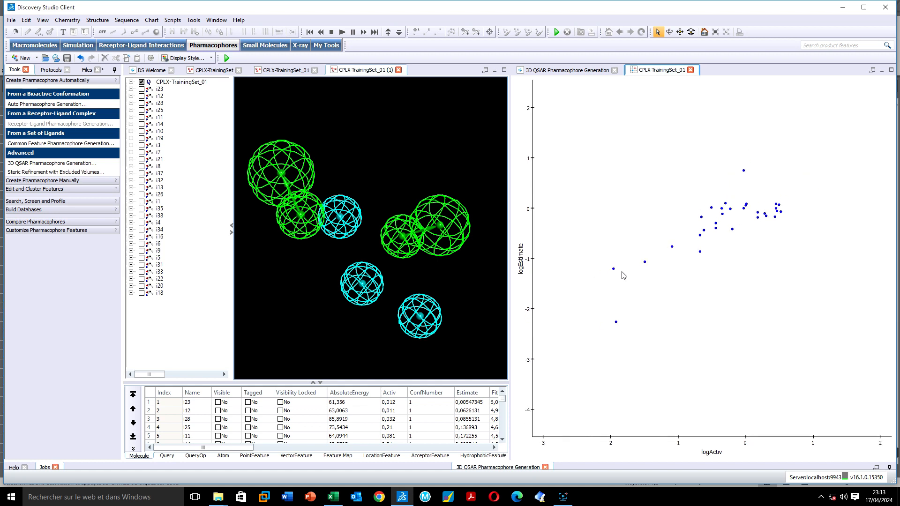
Add a logEstimate trendline to the chart, giving y = 0,643x + 0,098 and R-square 0,640
right_click(646, 289)
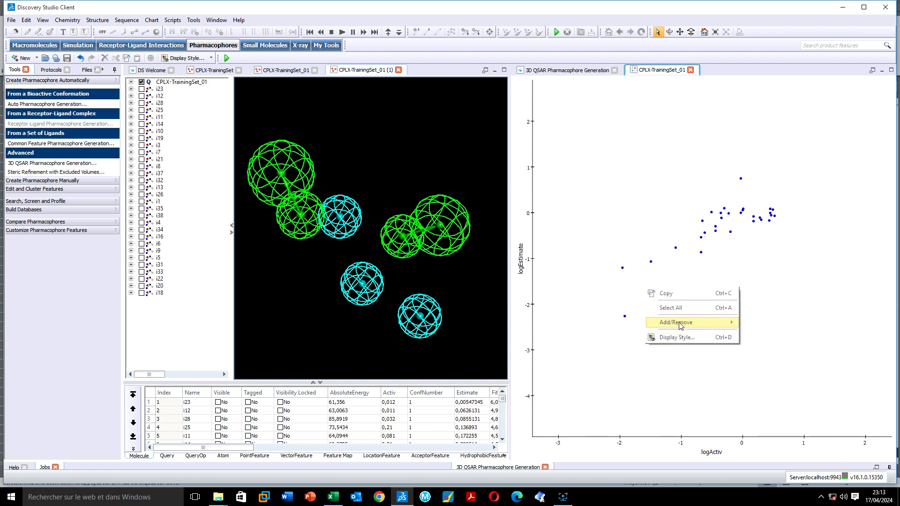
mouse_move(703, 323)
click(765, 324)
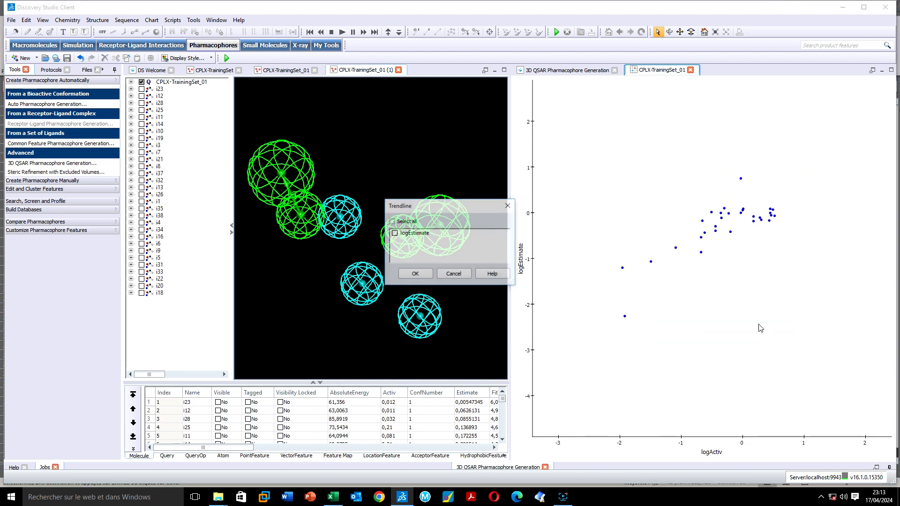
click(394, 234)
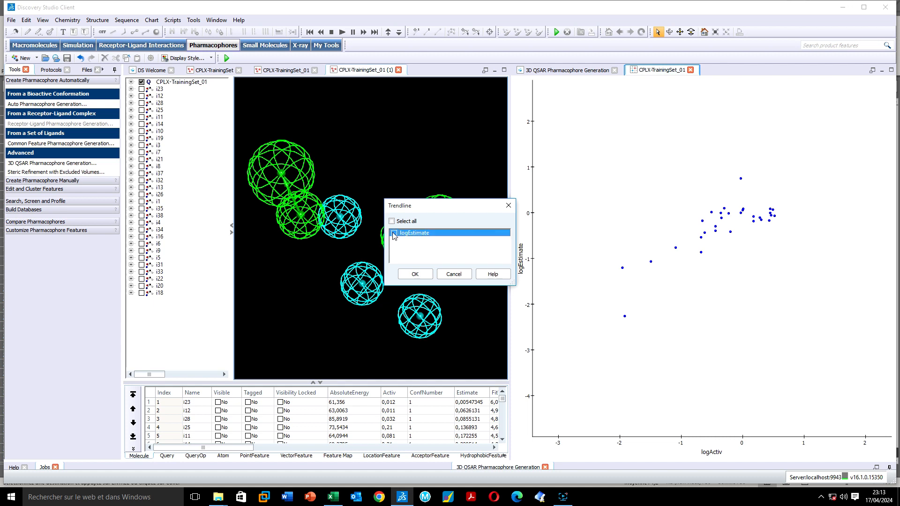
click(415, 274)
scroll(685, 255, up, 3)
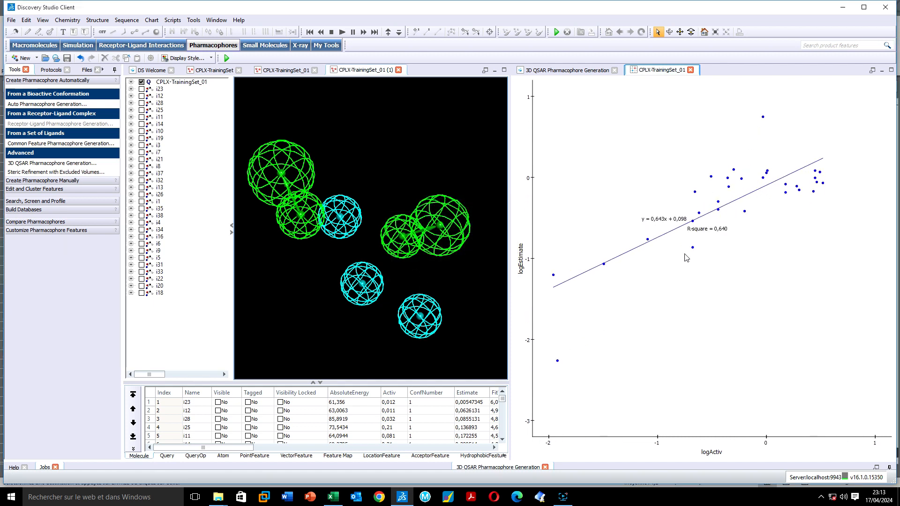
scroll(681, 260, down, 5)
scroll(679, 265, up, 2)
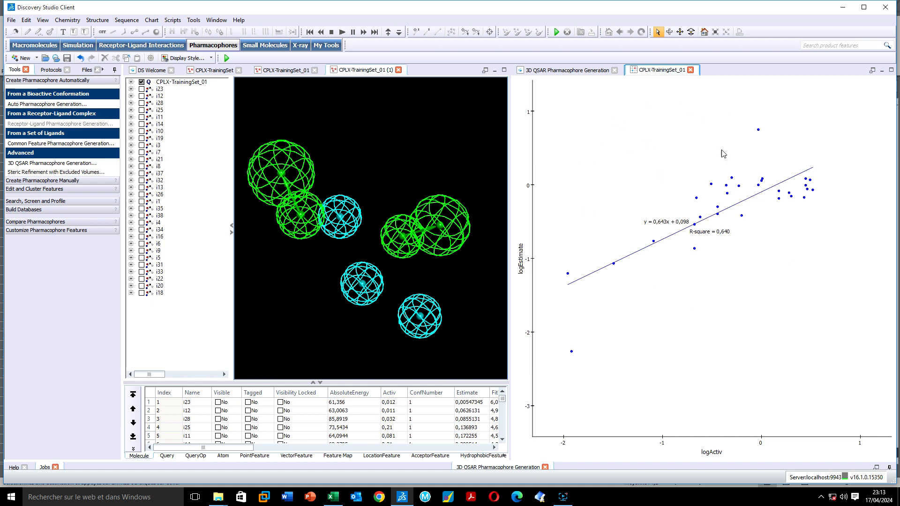
Open the Detailed Analysis Report from the pharmacophore generation results
click(580, 71)
click(659, 75)
click(581, 70)
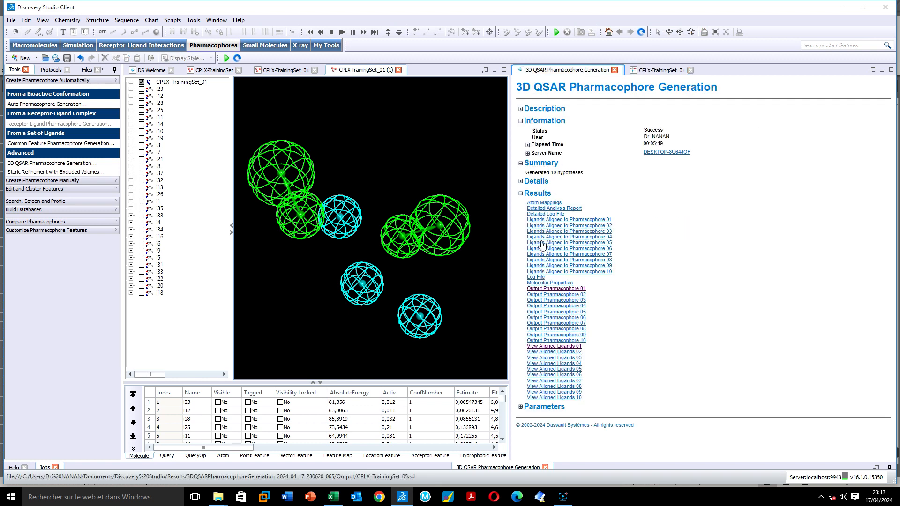
click(548, 209)
Review the JobSummary hypotheses (Hypothesis 1: correlation 0.800254, total cost 432.29), then return to the CPLX-TrainingSet_01 chart
scroll(719, 193, down, 8)
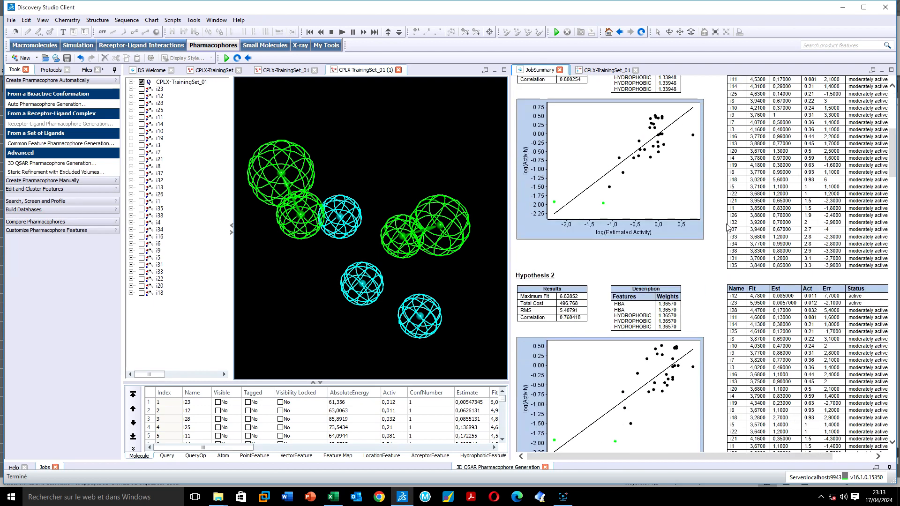
scroll(725, 228, up, 9)
scroll(725, 232, down, 3)
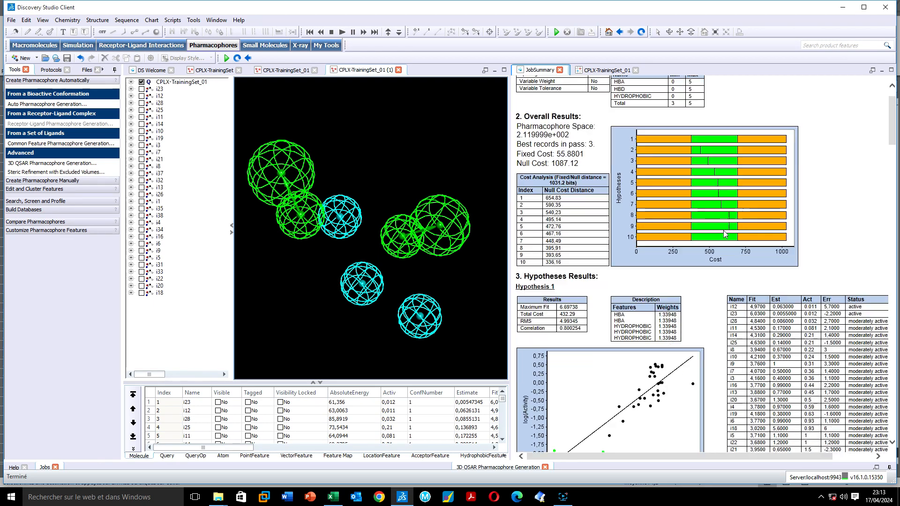
scroll(724, 232, up, 2)
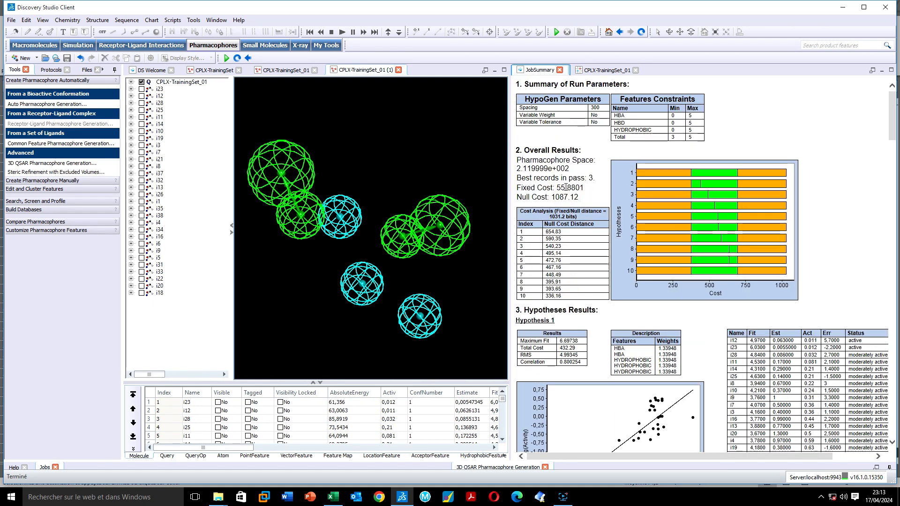
scroll(561, 182, down, 20)
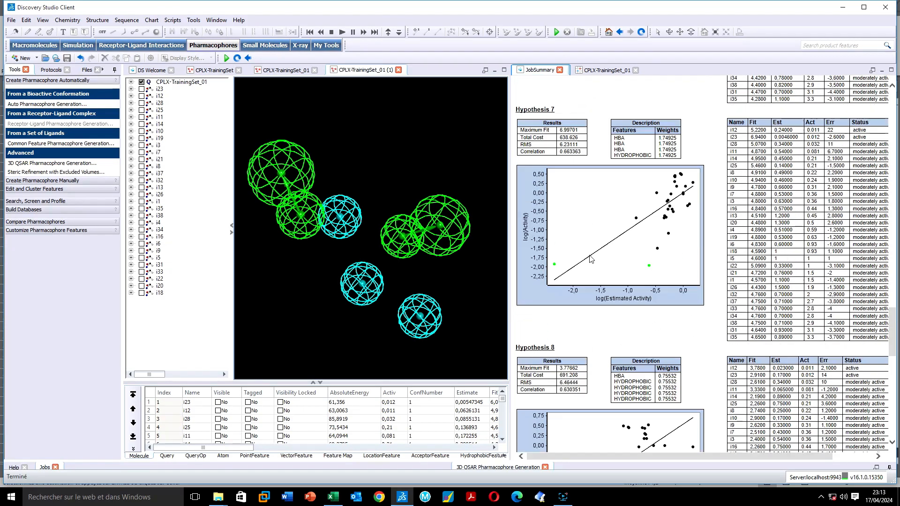
scroll(591, 250, down, 8)
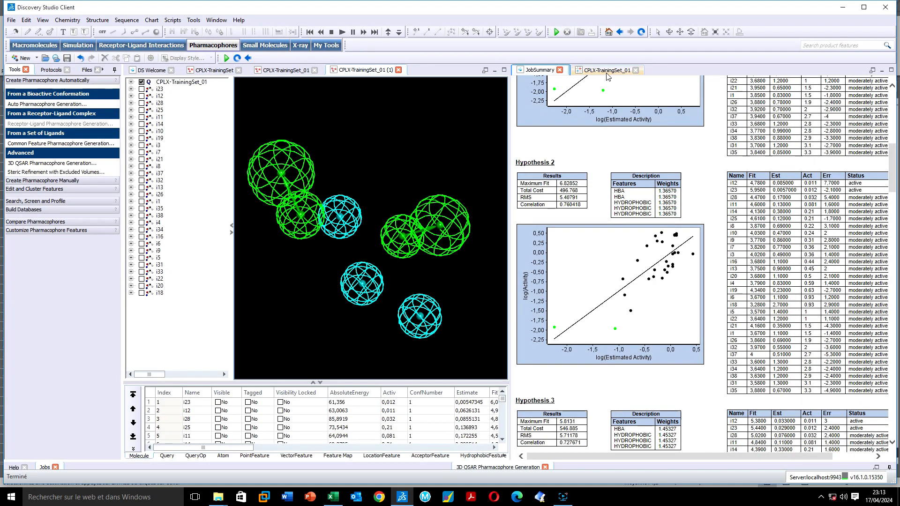
click(608, 70)
scroll(634, 277, down, 2)
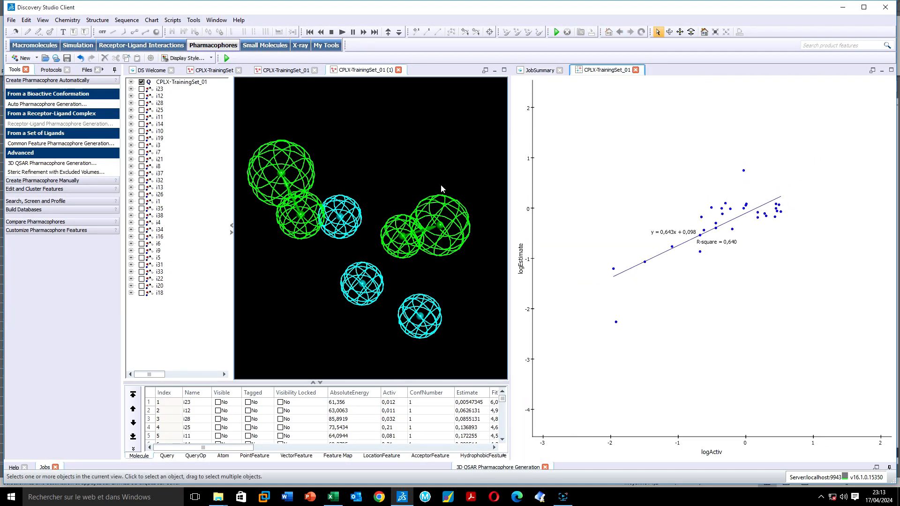
Use Show All to overlay every training ligand on pharmacophore 01, hide hydrogens, and zoom out the 3D view
right_drag(398, 146, 281, 221)
right_click(194, 106)
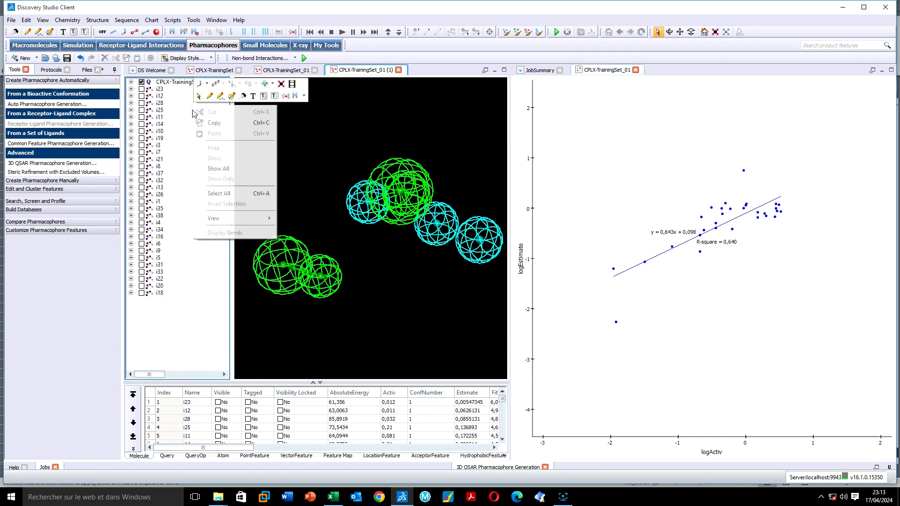
click(218, 169)
right_drag(288, 159, 323, 220)
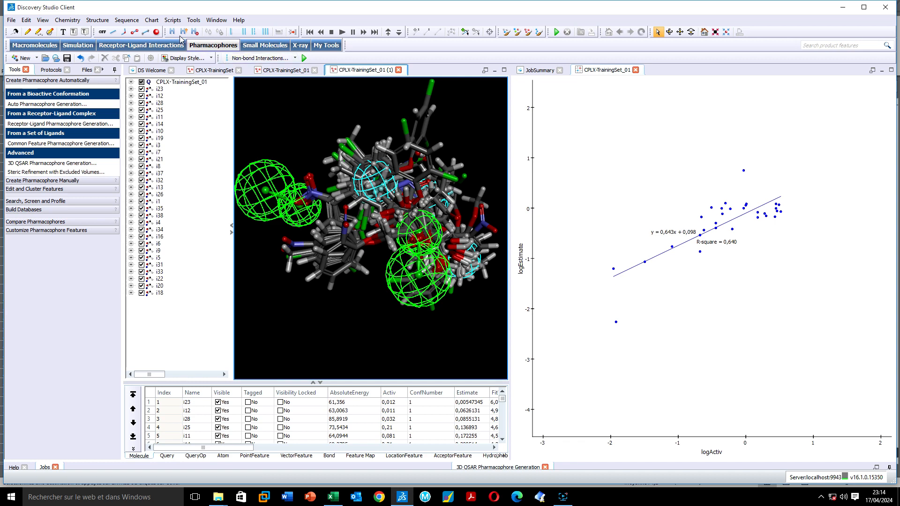
click(194, 32)
right_drag(310, 182, 358, 268)
scroll(337, 230, down, 5)
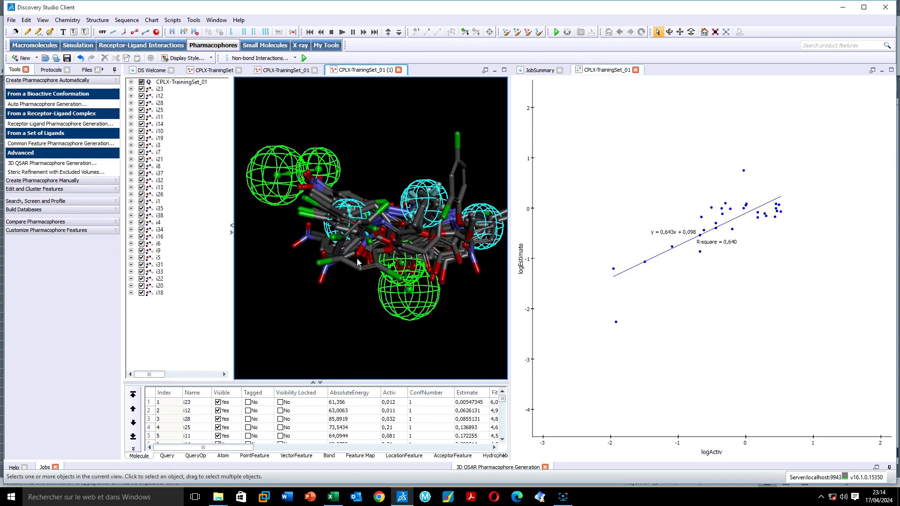
scroll(338, 232, down, 3)
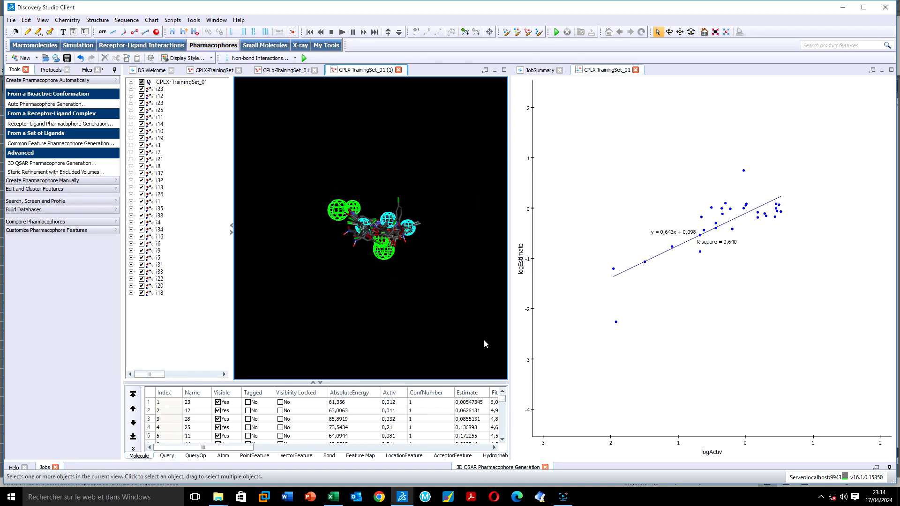
click(563, 497)
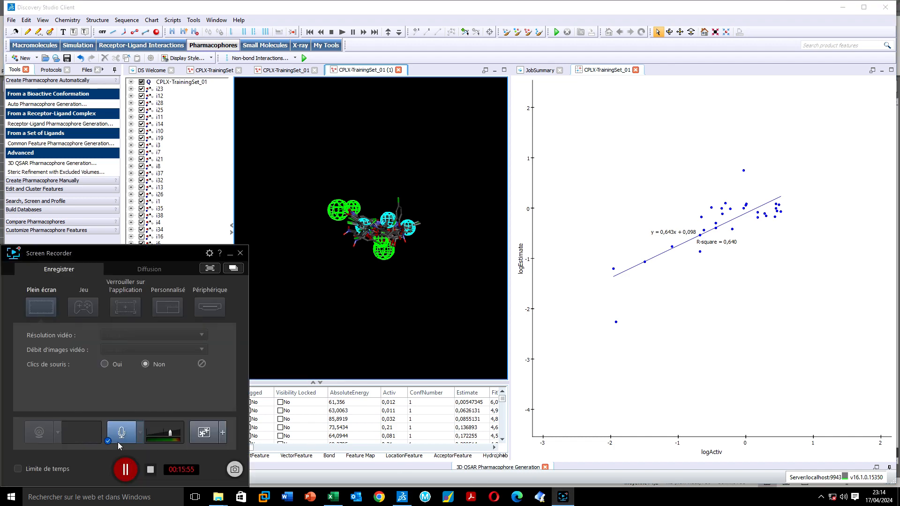
click(126, 471)
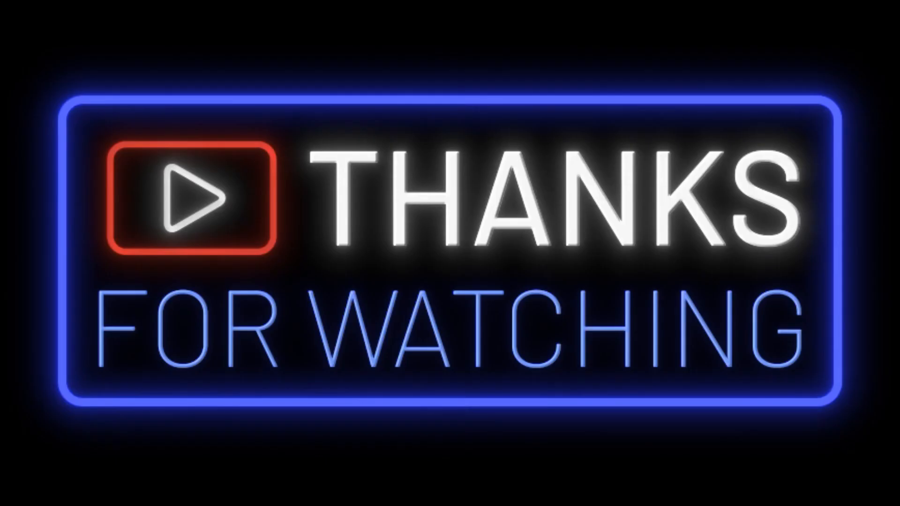